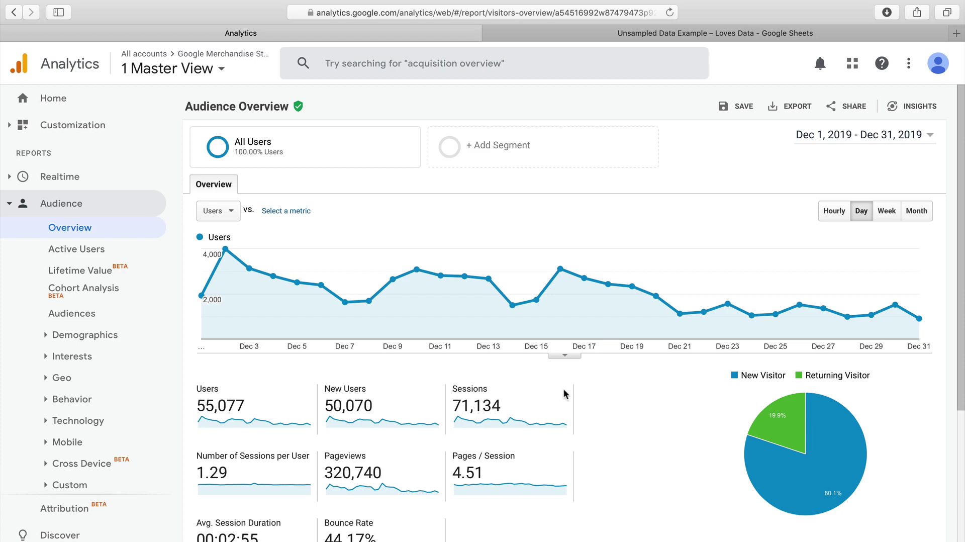
- Set the Audience Overview date range to Jan 1, 2019 - Dec 31, 2019 and check the report's sampling status
left_click(885, 143)
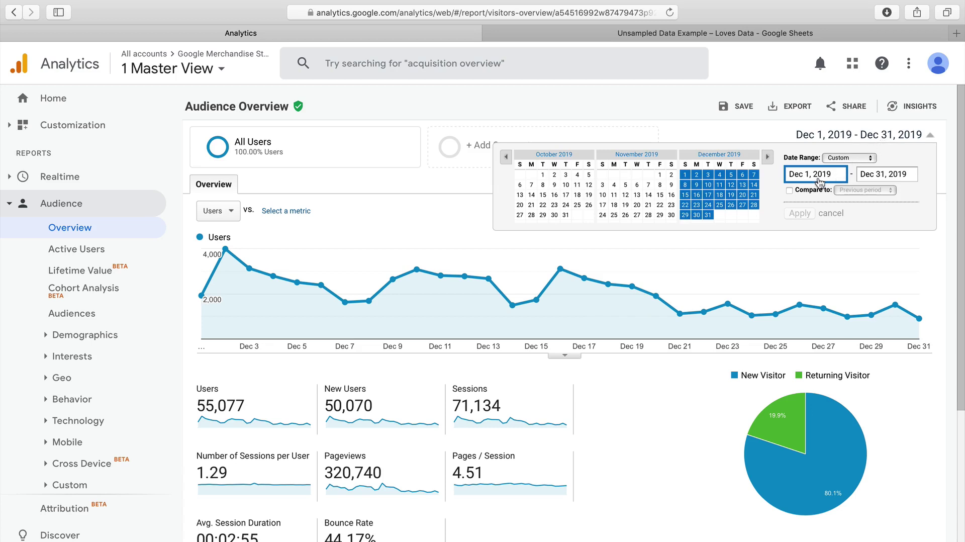
left_click_drag(802, 175, 779, 176)
type("jan")
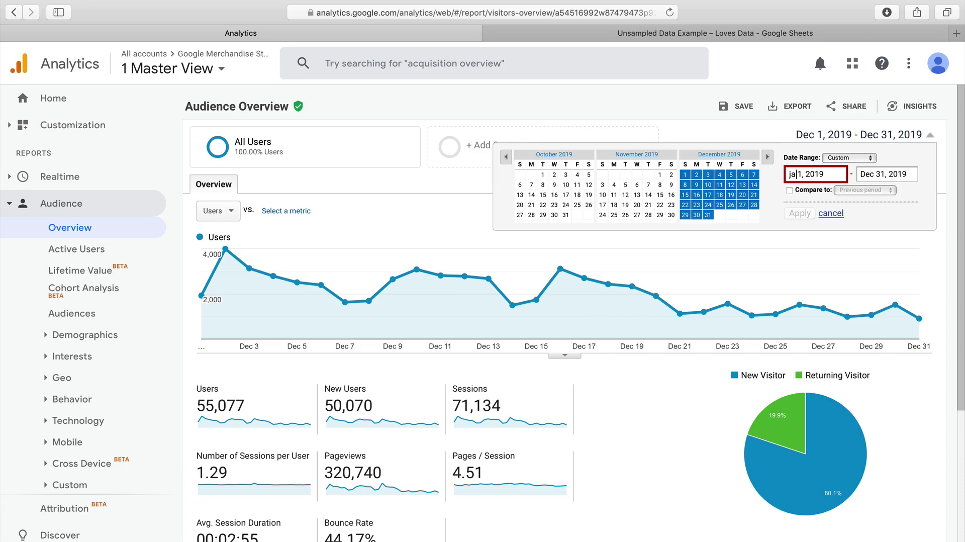
left_click(873, 175)
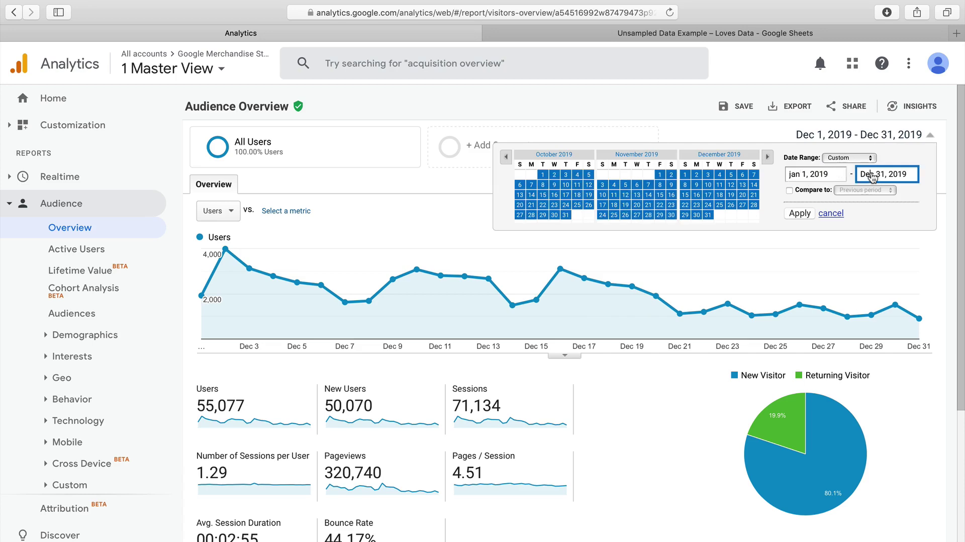
left_click(799, 213)
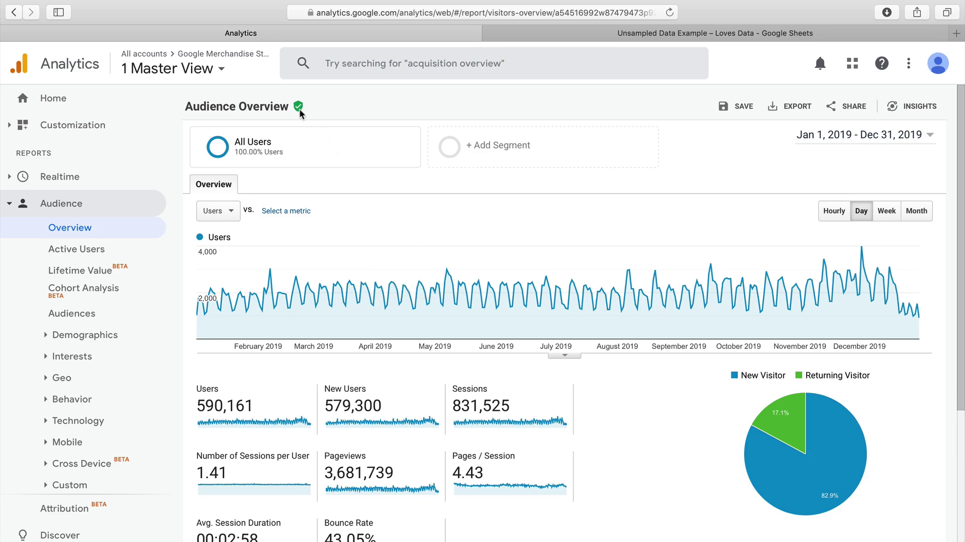
mouse_move(299, 108)
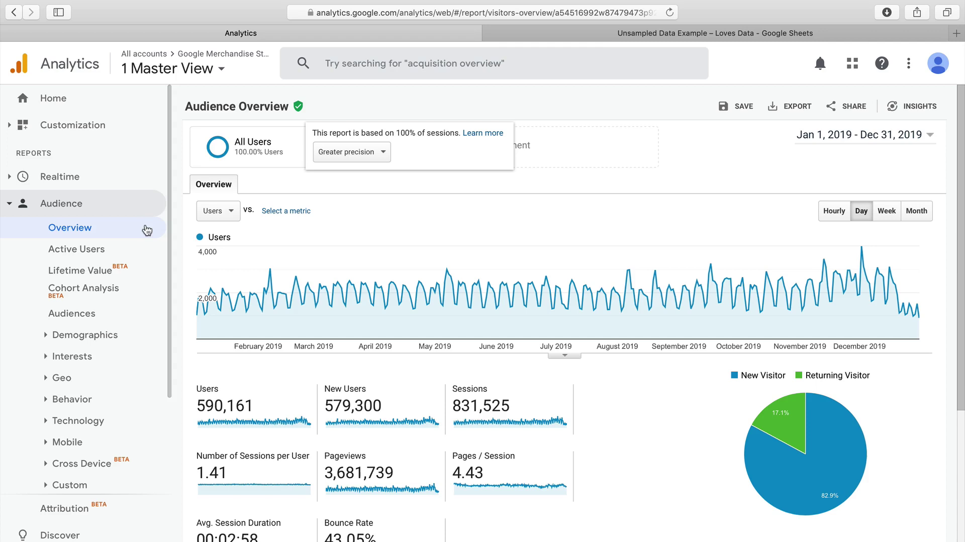
- Open the All Pages report under Behavior, Site Content
left_click(25, 207)
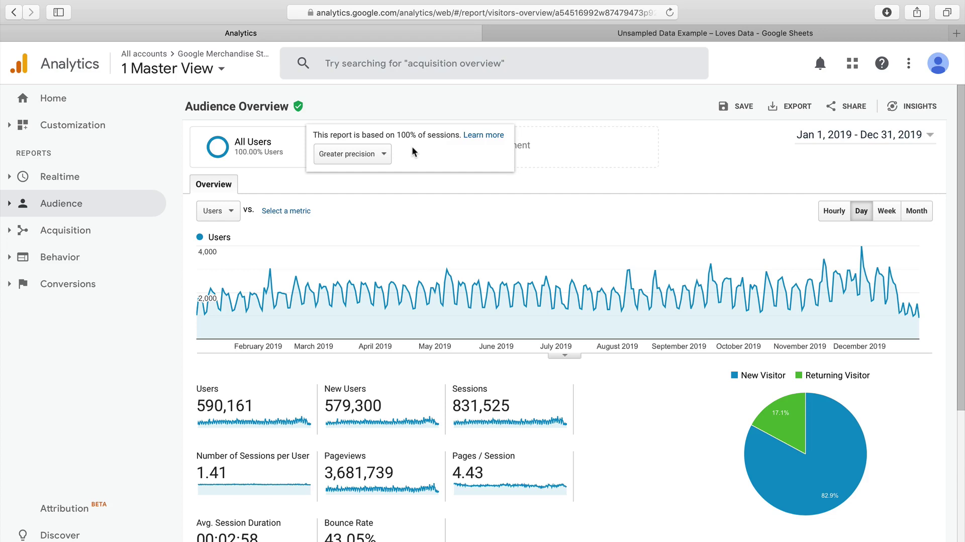
left_click(111, 261)
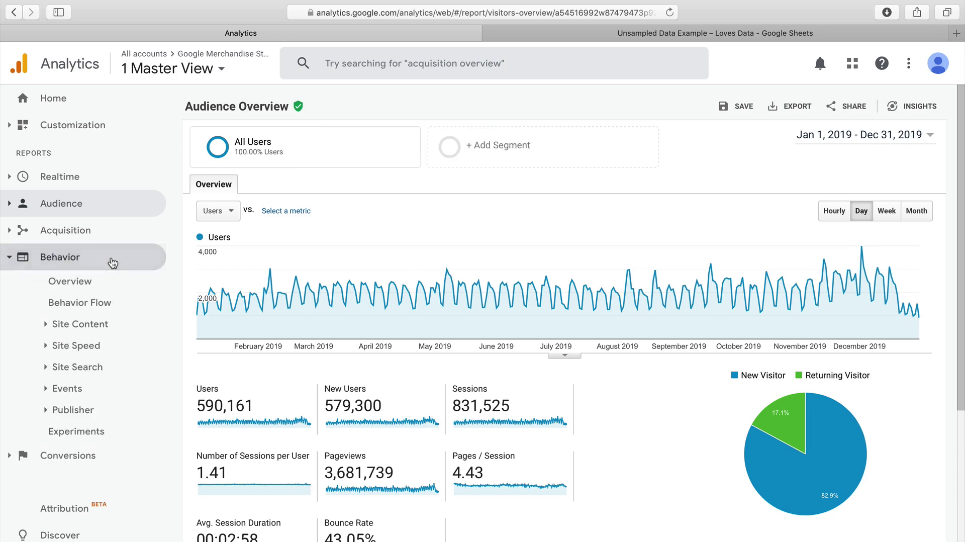
left_click(117, 323)
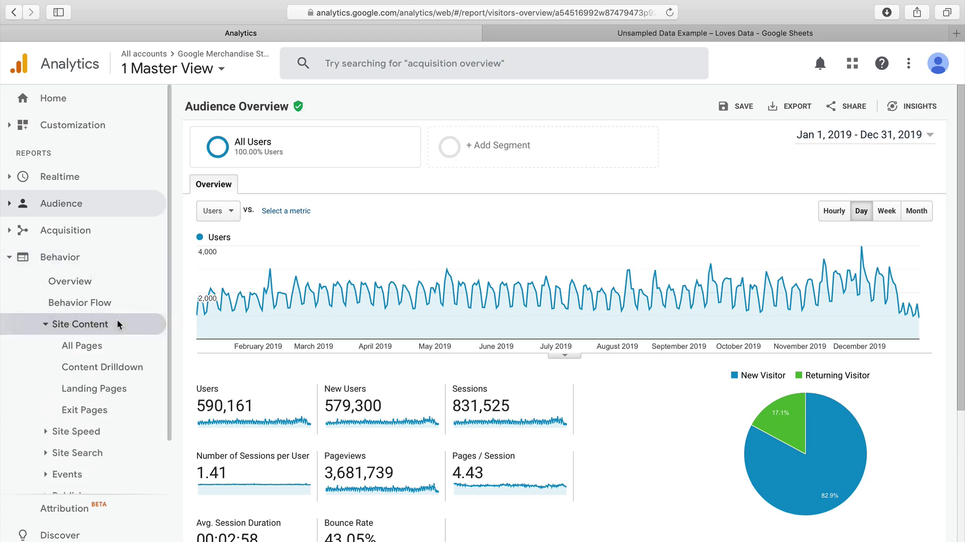
left_click(126, 347)
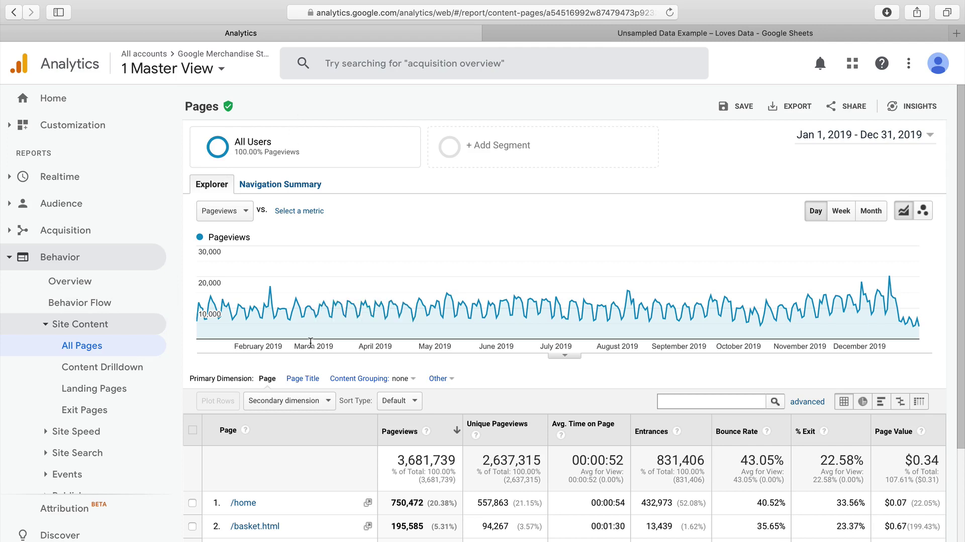
- Replace the All Users segment with the Organic Traffic system segment on the Pages report
left_click(396, 150)
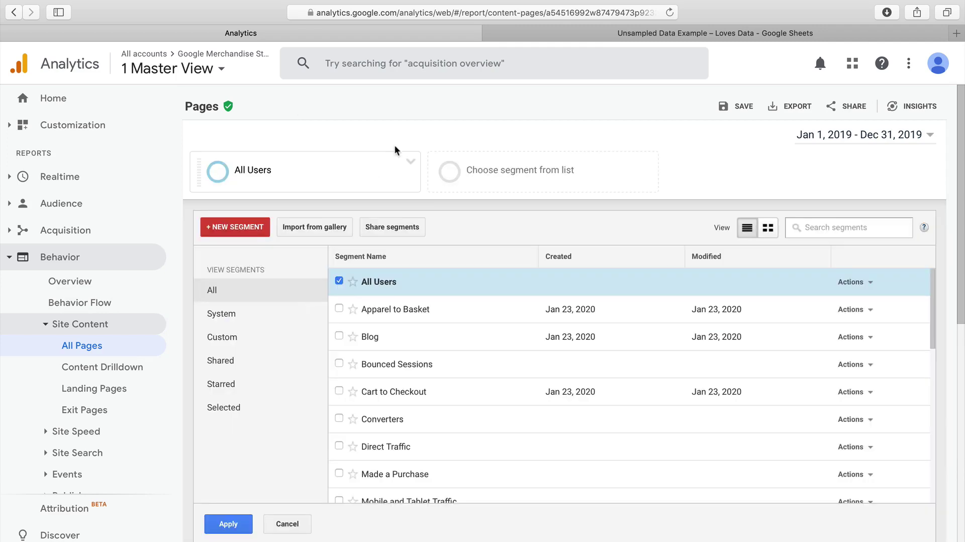
left_click(270, 317)
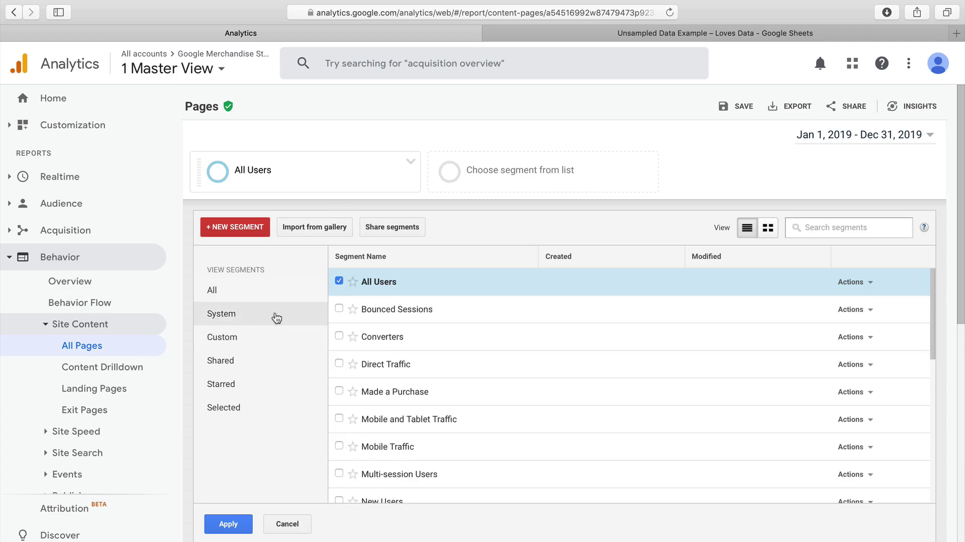
left_click(338, 281)
scroll(412, 389, "down", 3)
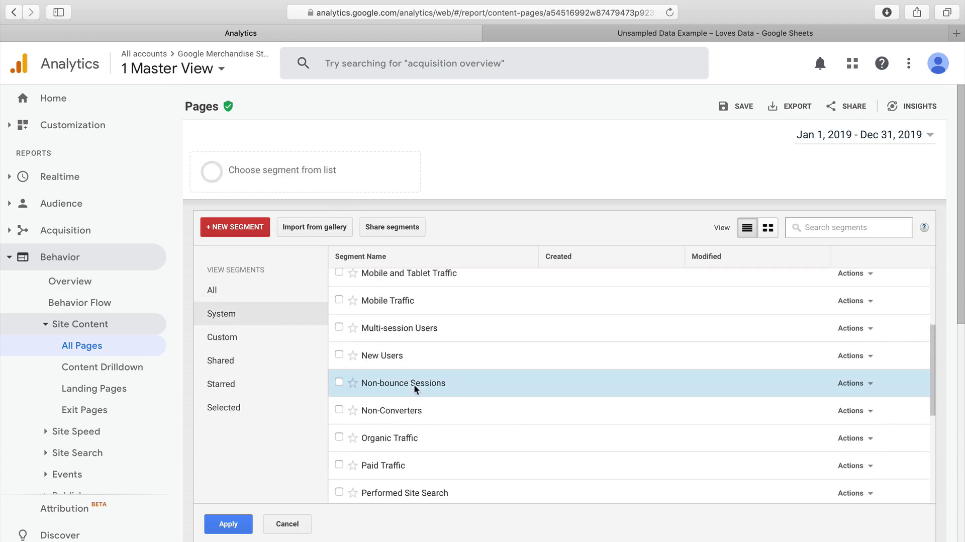
scroll(415, 389, "down", 1)
left_click(339, 423)
left_click(227, 525)
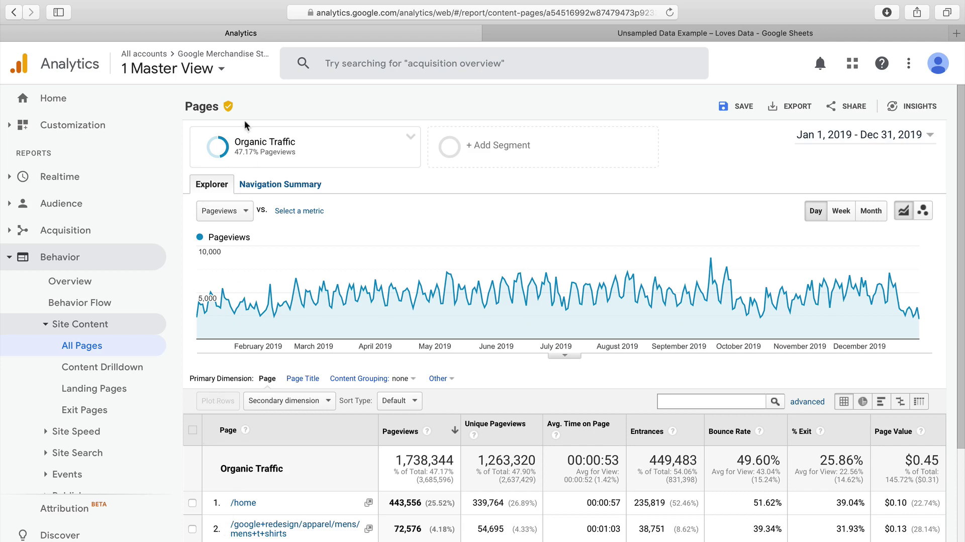
- Check the share of sessions the Pages report is based on and switch its sampling to Faster response
mouse_move(229, 109)
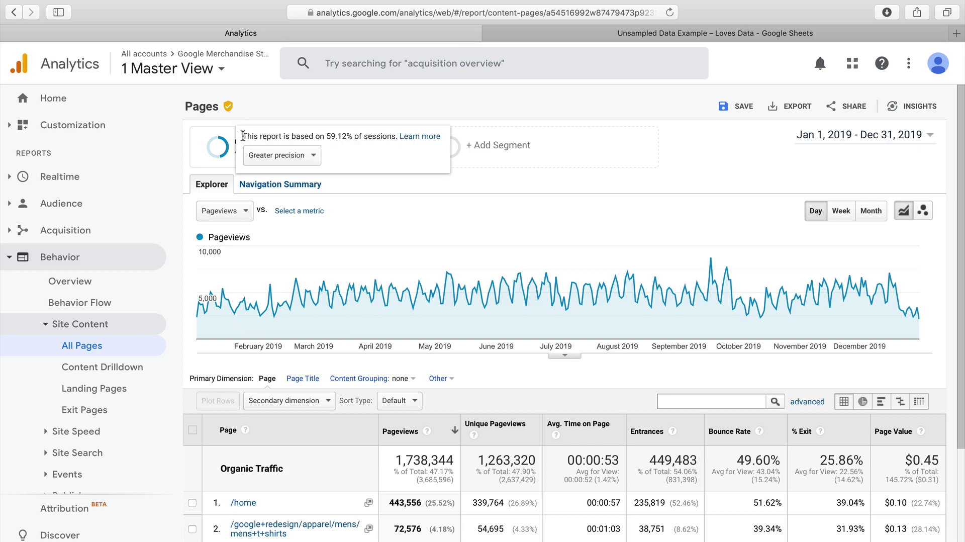
left_click_drag(325, 136, 398, 138)
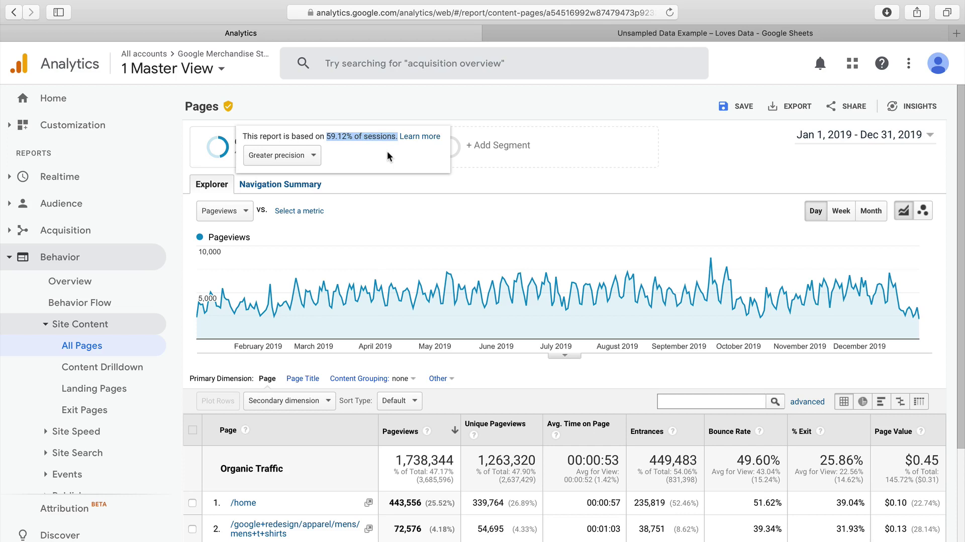
left_click(387, 156)
left_click(312, 155)
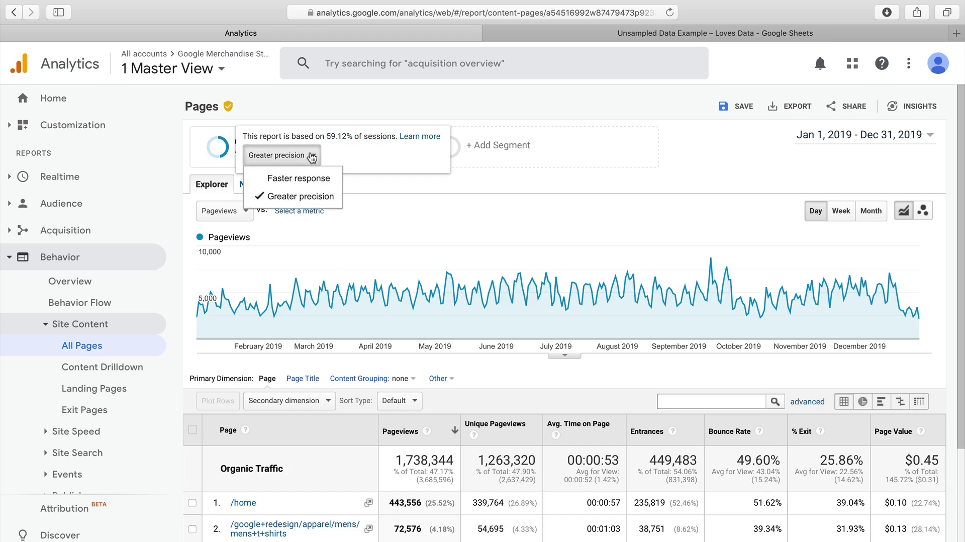
left_click(334, 183)
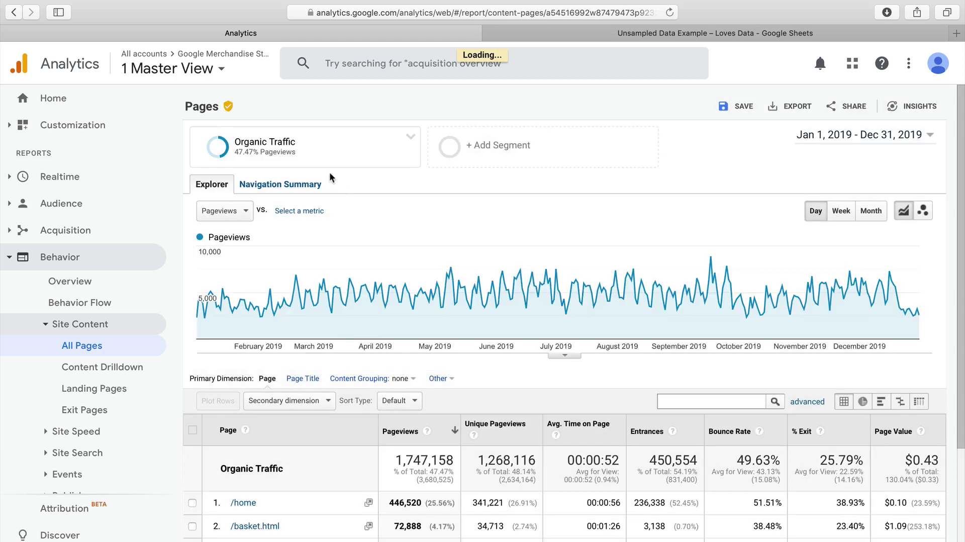
- Check the sampling rate under Faster response and set the report back to Greater precision
mouse_move(229, 108)
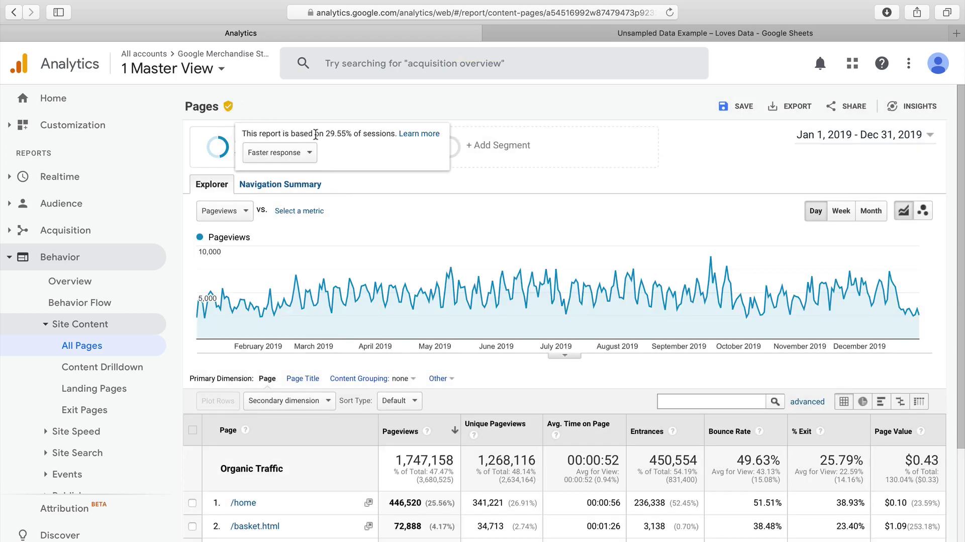
double_click(337, 135)
left_click(308, 152)
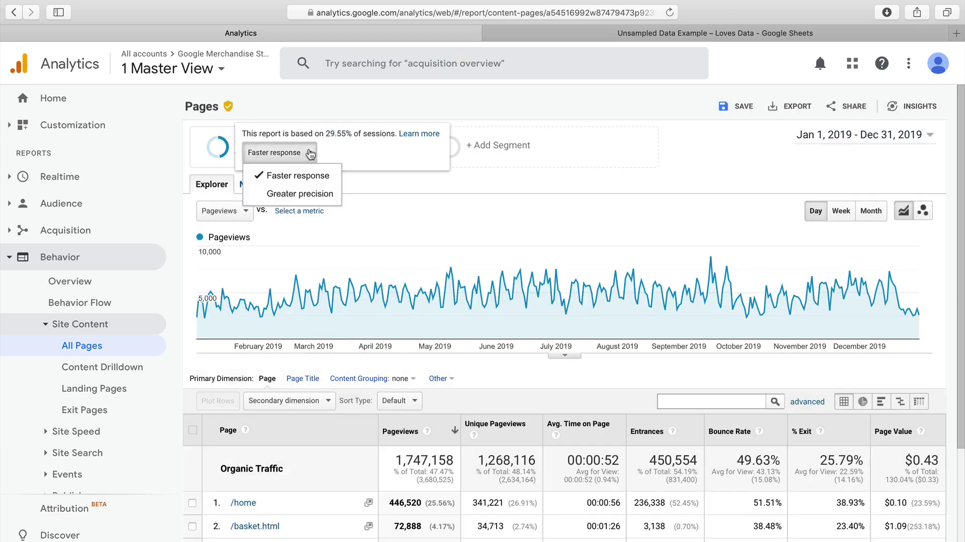
left_click(307, 195)
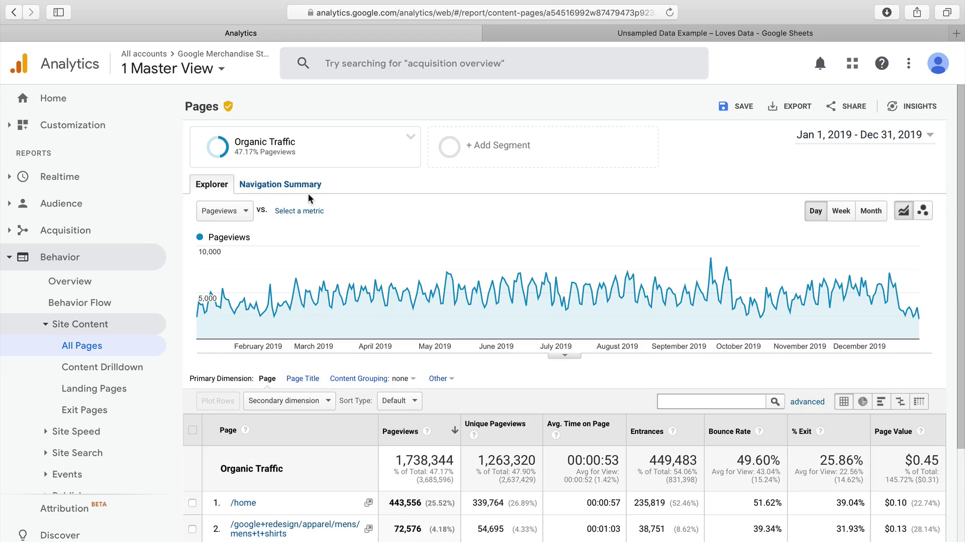
- Switch to the Google Sheets file and launch the Supermetrics sidebar, dismissing the account information form and the existing query's details
left_click(594, 36)
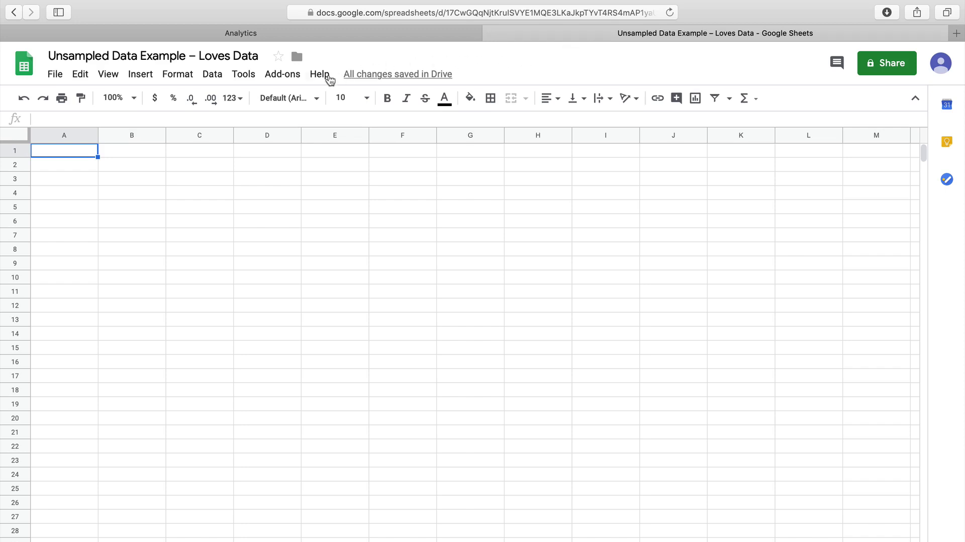
left_click(294, 81)
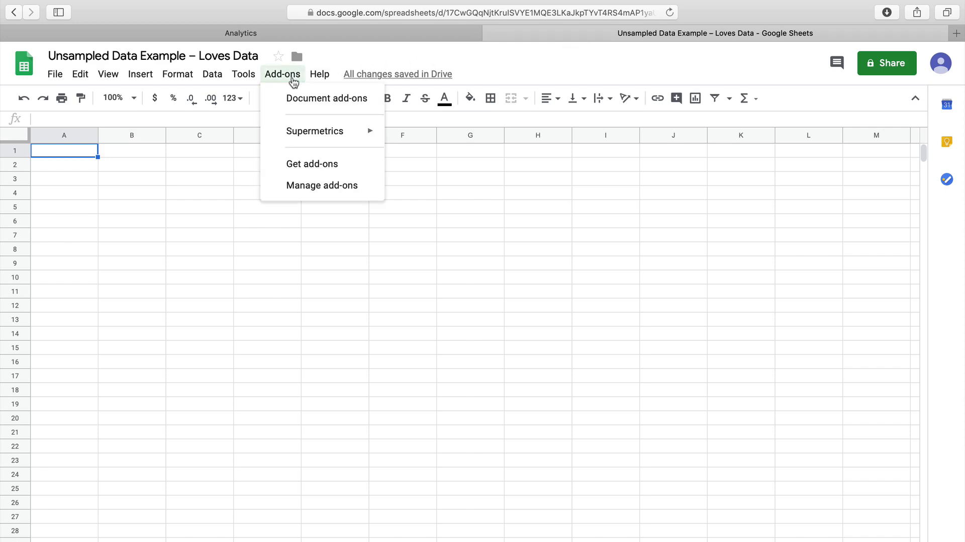
mouse_move(348, 141)
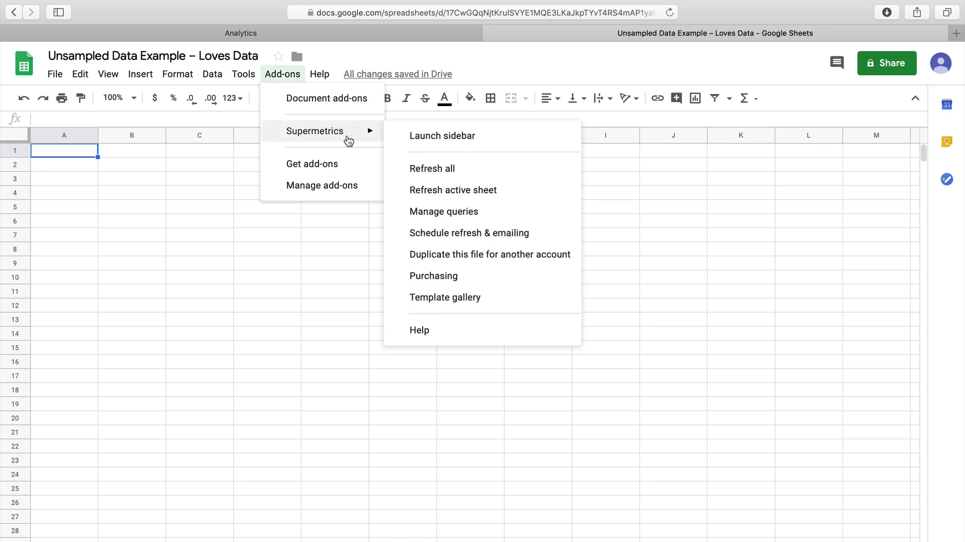
left_click(420, 140)
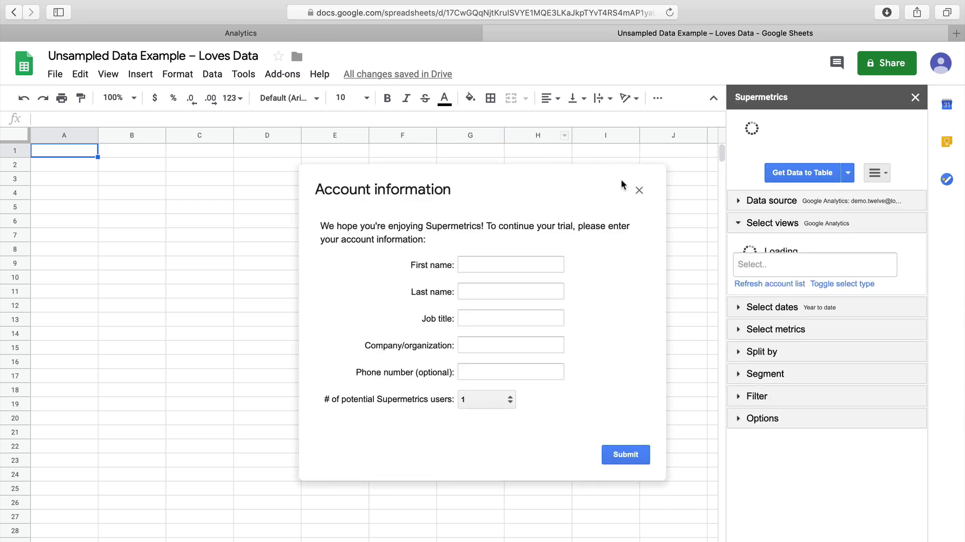
left_click(639, 190)
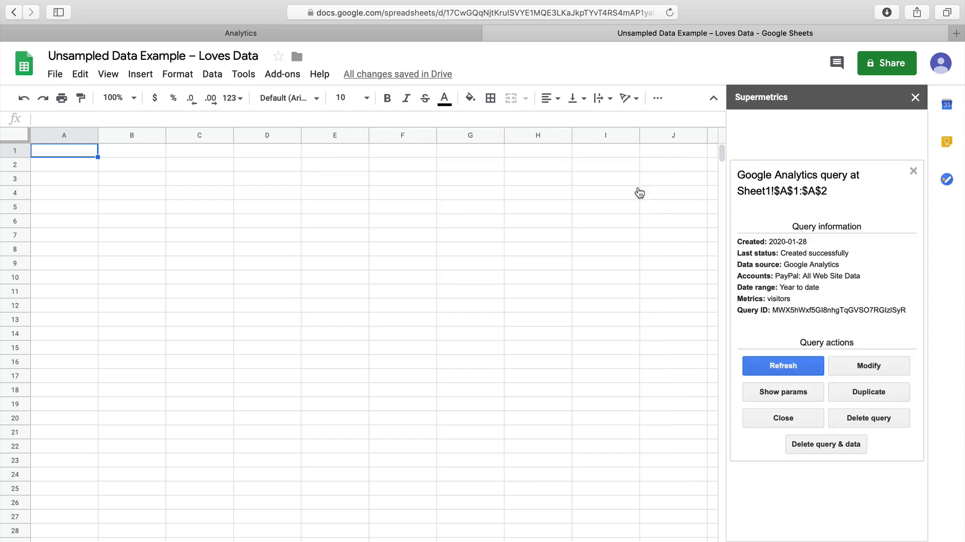
left_click(914, 170)
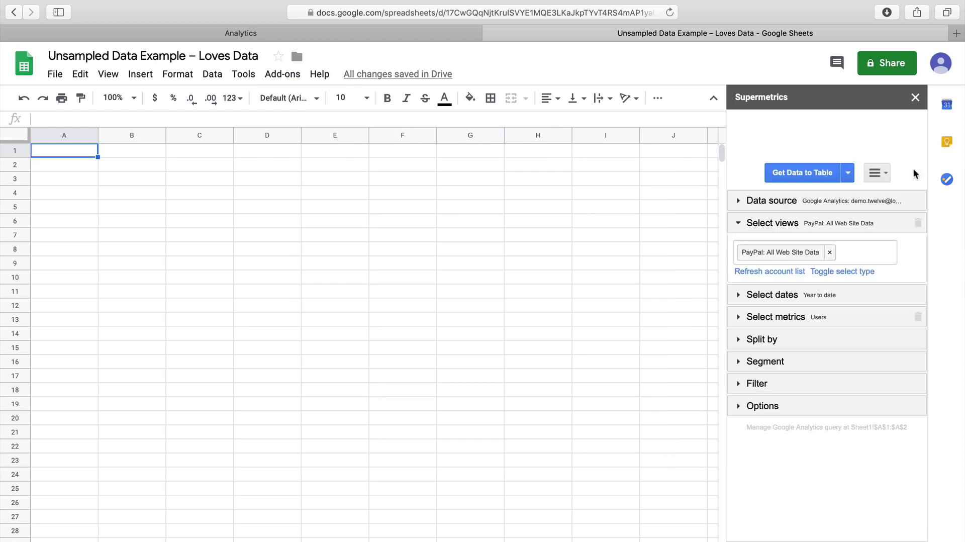
- Review the data sources offered in Supermetrics and the list of selectable Google Analytics views
left_click(833, 200)
scroll(842, 280, "down", 5)
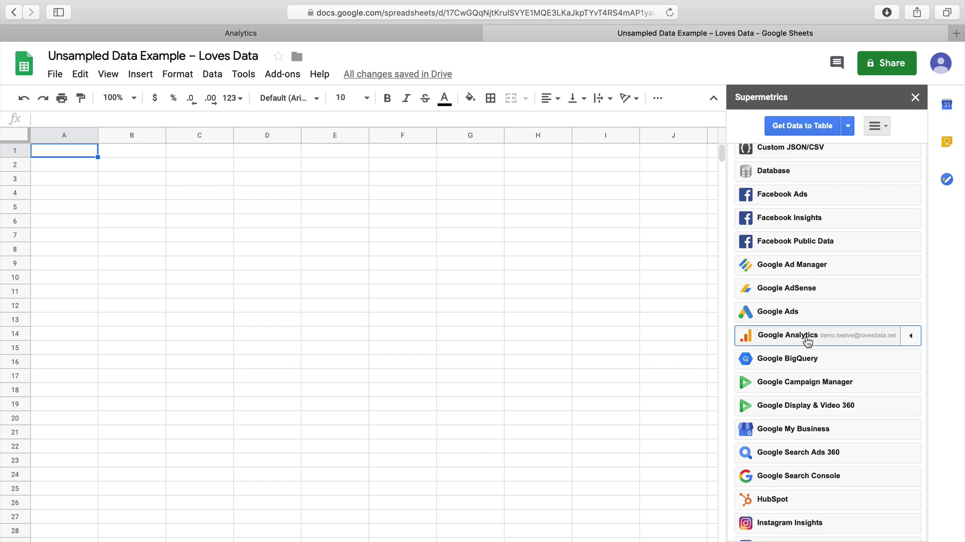
scroll(813, 333, "down", 15)
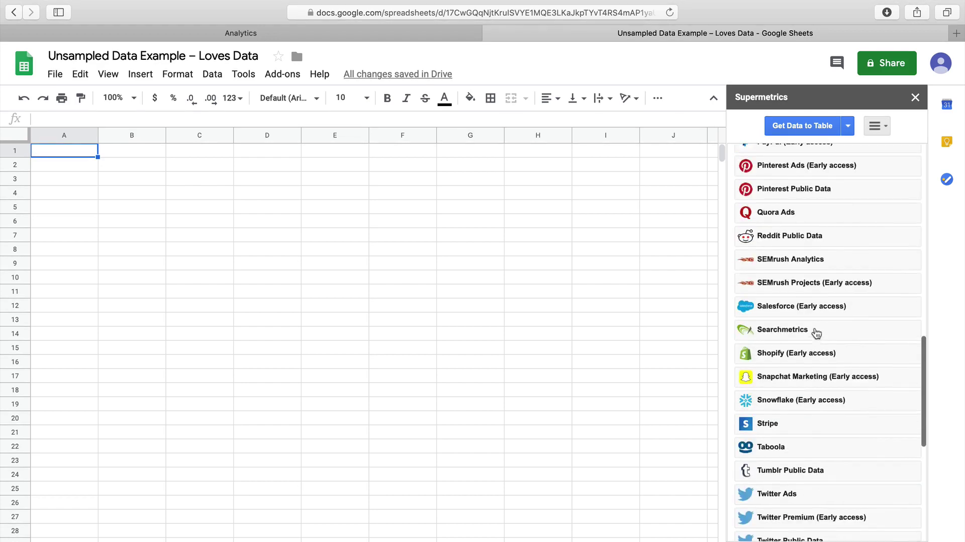
scroll(814, 332, "down", 7)
left_click(780, 378)
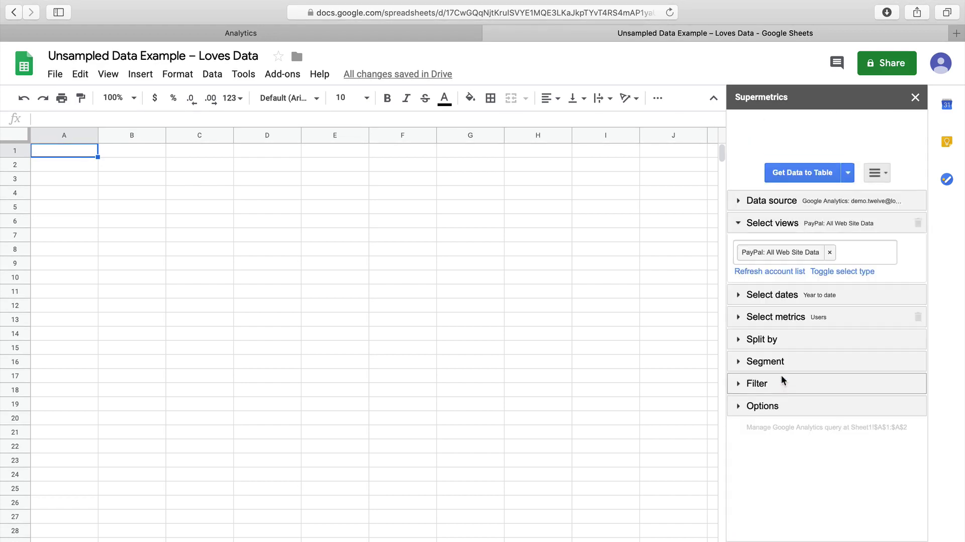
left_click(842, 253)
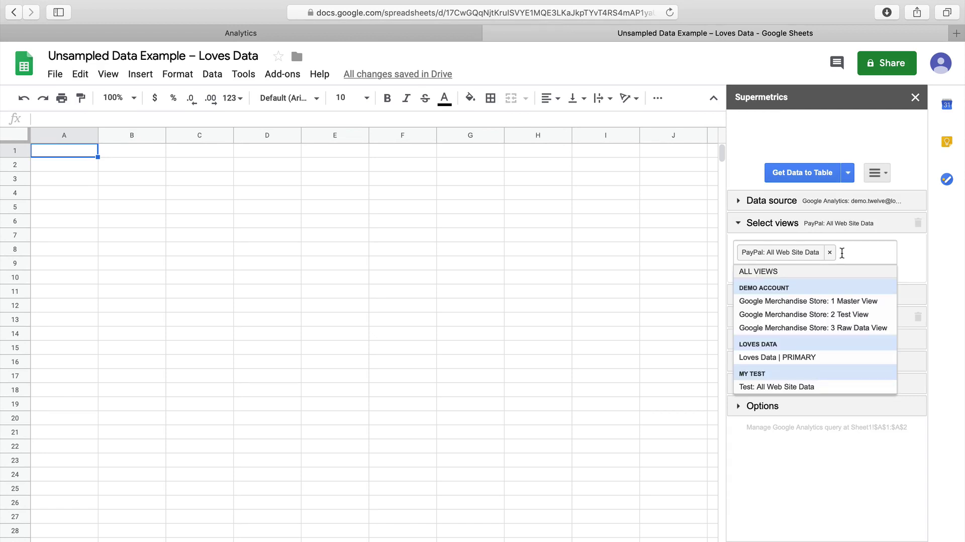
left_click(908, 242)
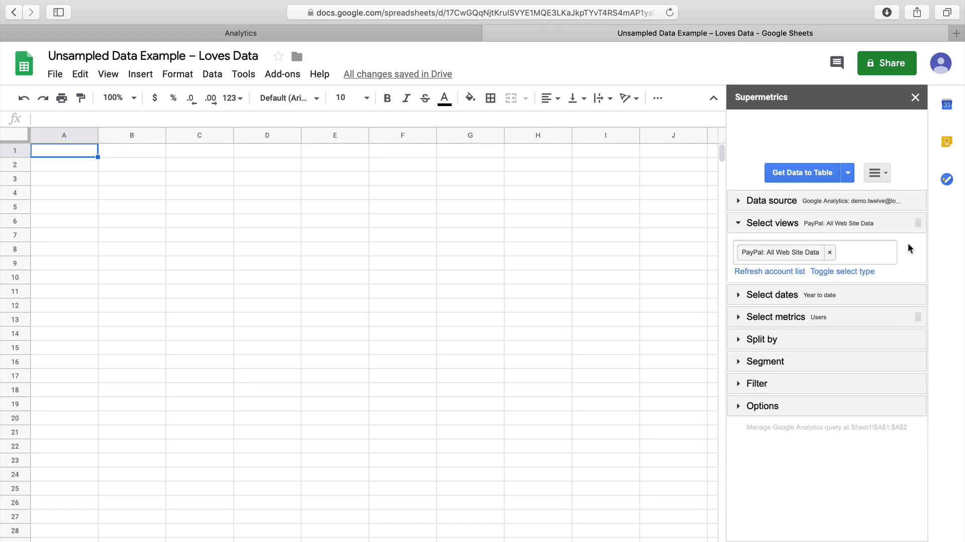
- Set the start date of the Supermetrics query to 2018-01-01
left_click(820, 290)
left_click(773, 321)
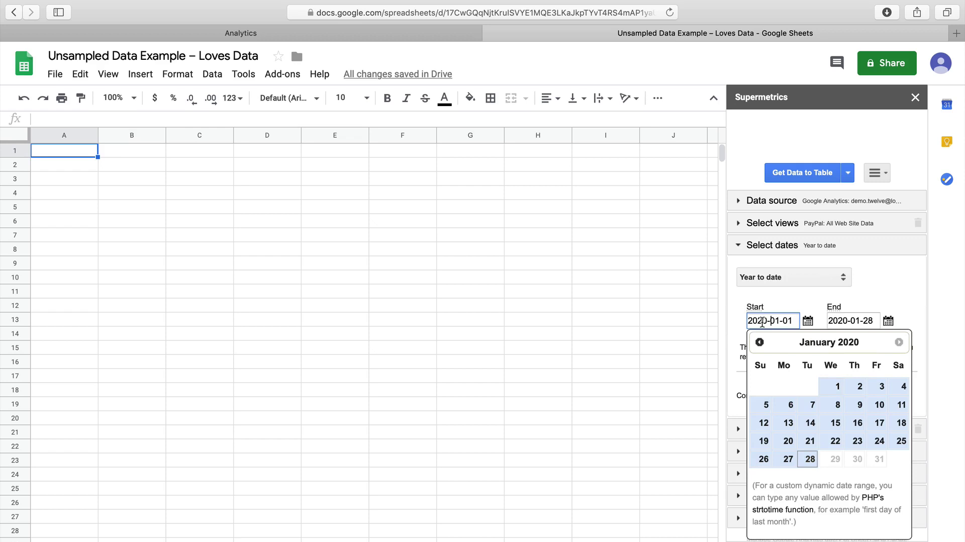
left_click_drag(758, 320, 768, 320)
type("18")
- Set the end date of the query's custom date range to 2019-12-31
left_click(850, 320)
left_click_drag(835, 320, 844, 320)
key("BackSpace")
type("19")
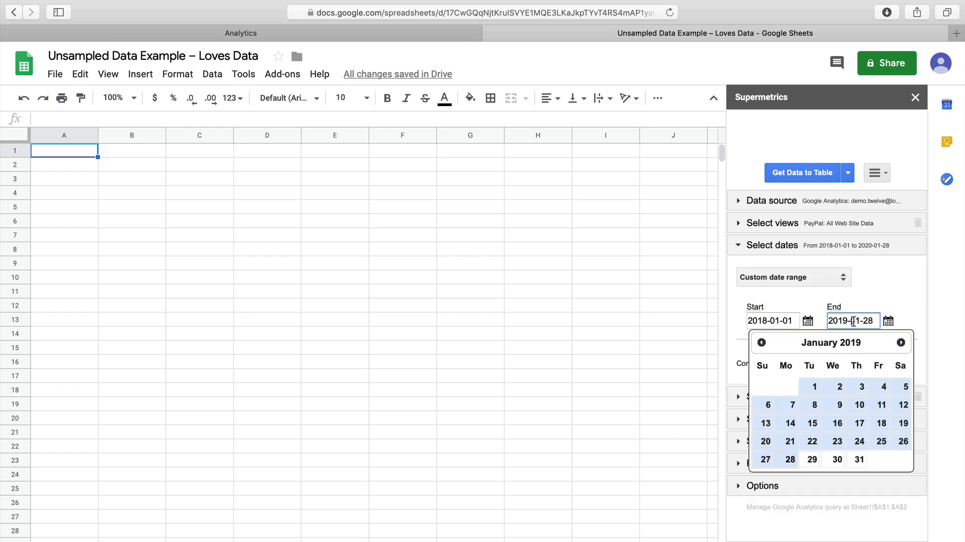
left_click_drag(848, 320, 877, 321)
type("12-")
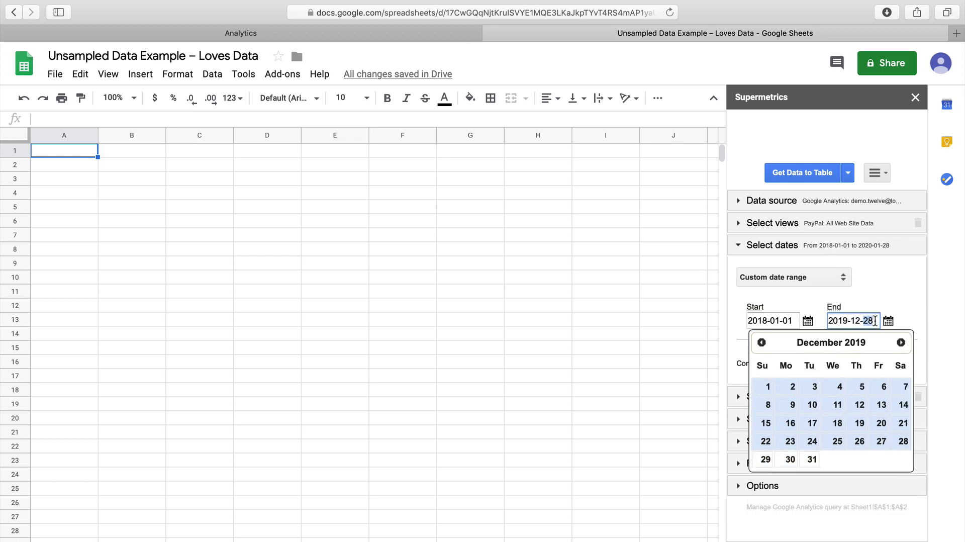
type("31")
left_click(902, 299)
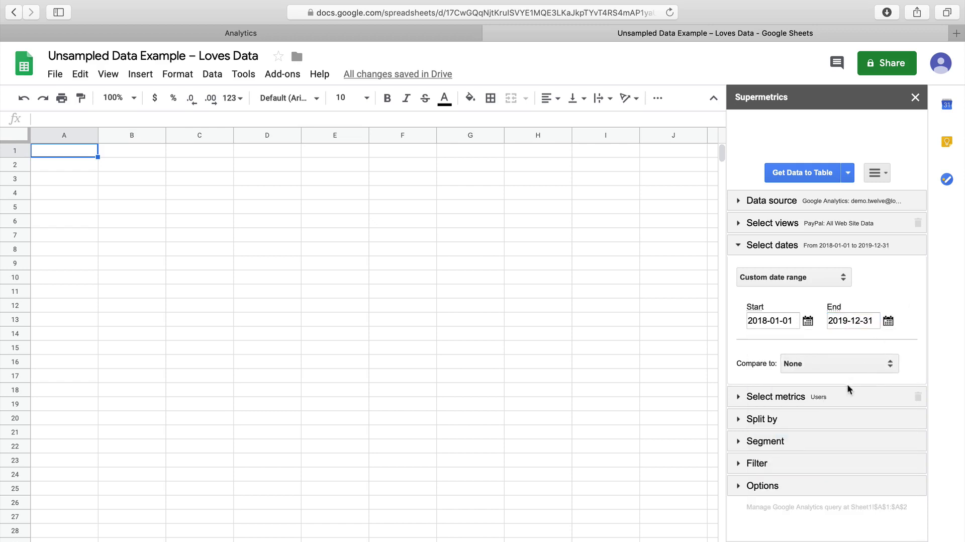
- Replace the query's Users metric with Pageviews and Unique pageviews
left_click(841, 395)
left_click(769, 296)
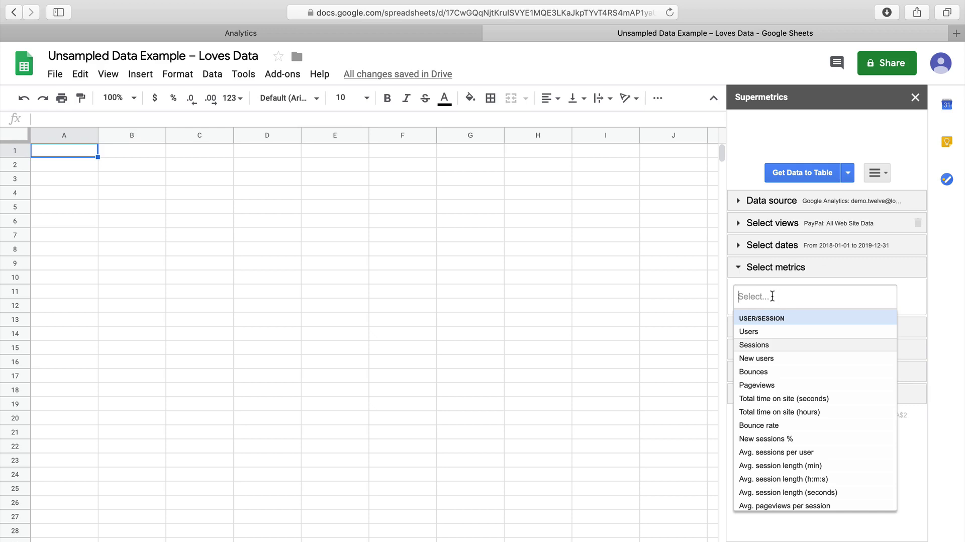
type("page")
left_click(749, 328)
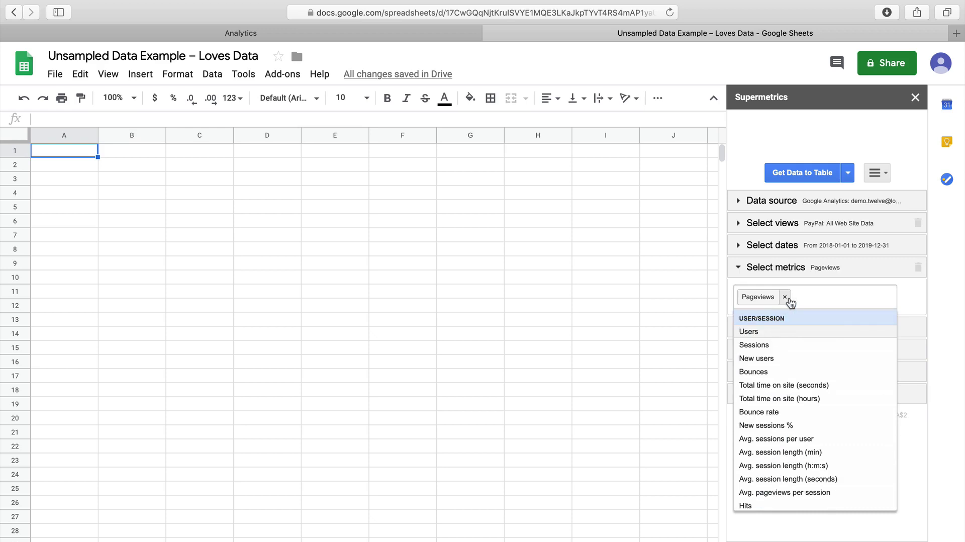
type("un")
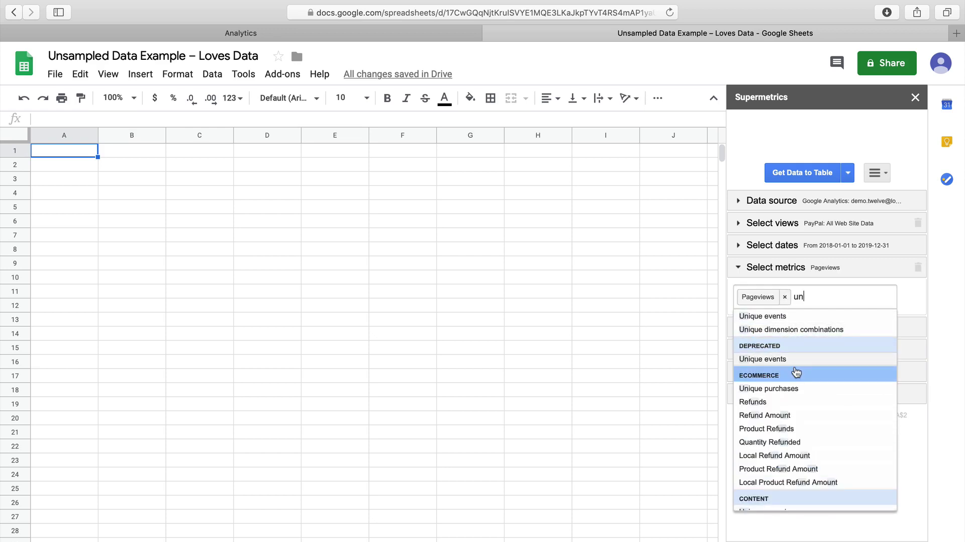
scroll(796, 373, "down", 1)
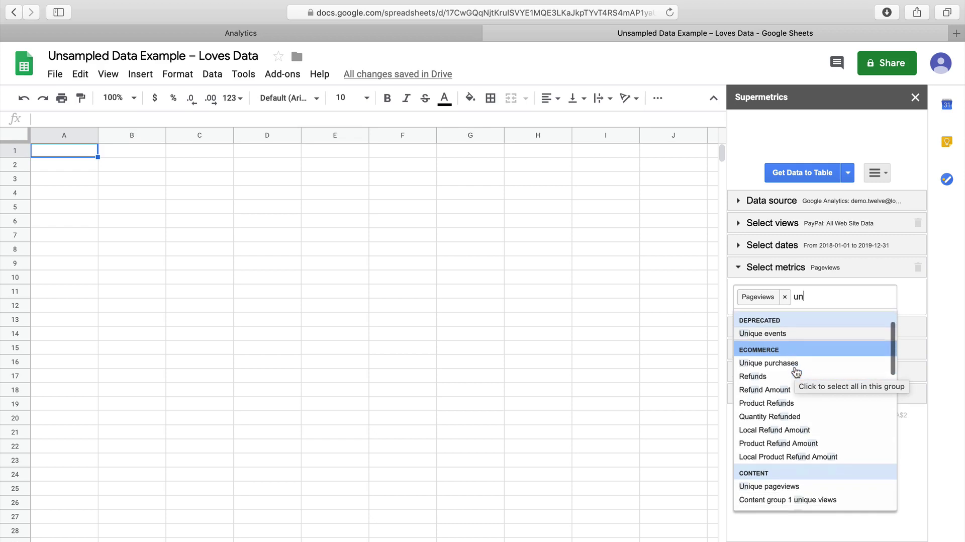
left_click(796, 486)
- Add Avg. time on page (sec), Entrances and Bounce rate to the query's metrics
type("avg.")
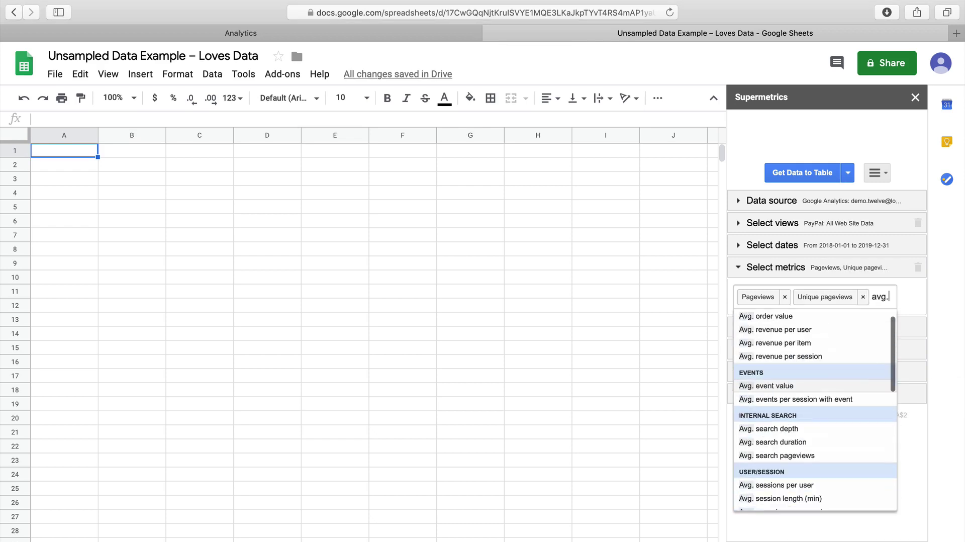
type(" t")
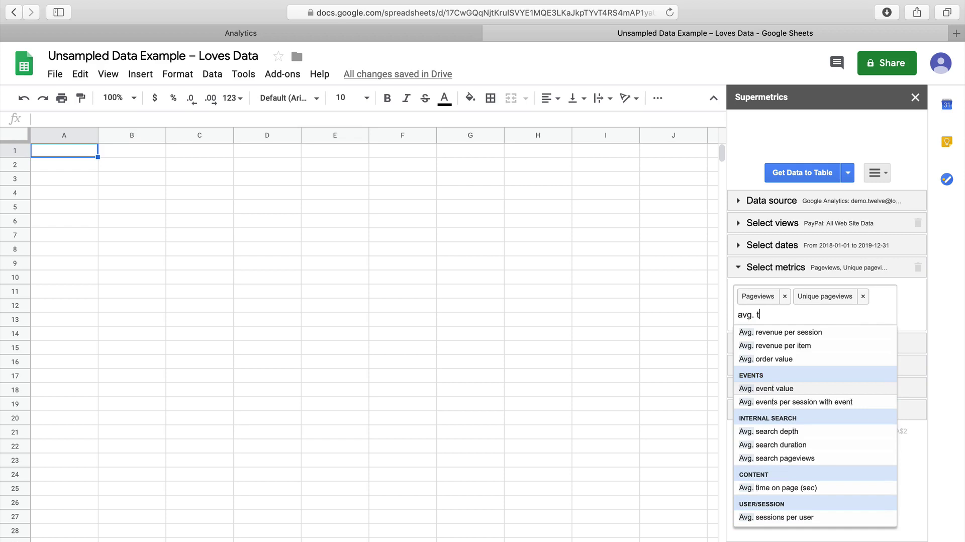
type("i")
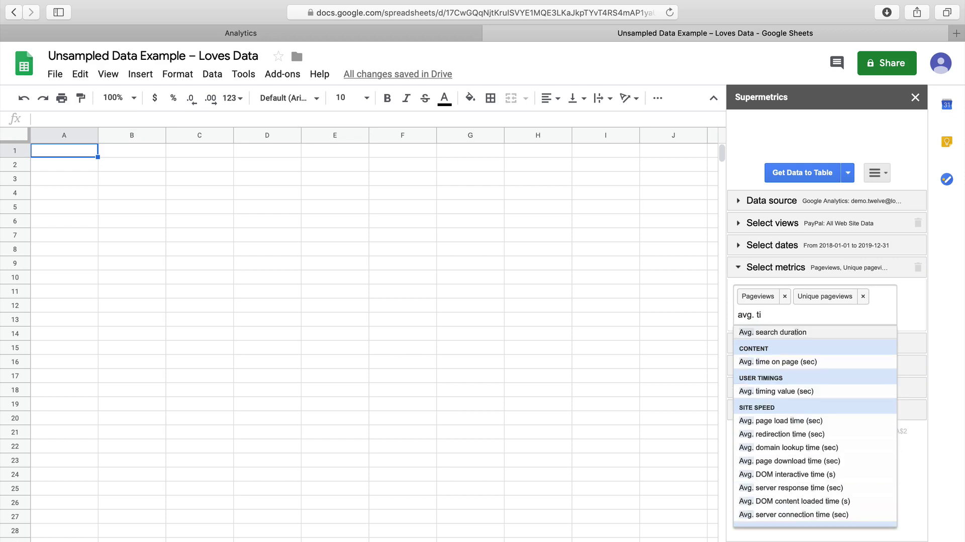
left_click(800, 366)
type("ent")
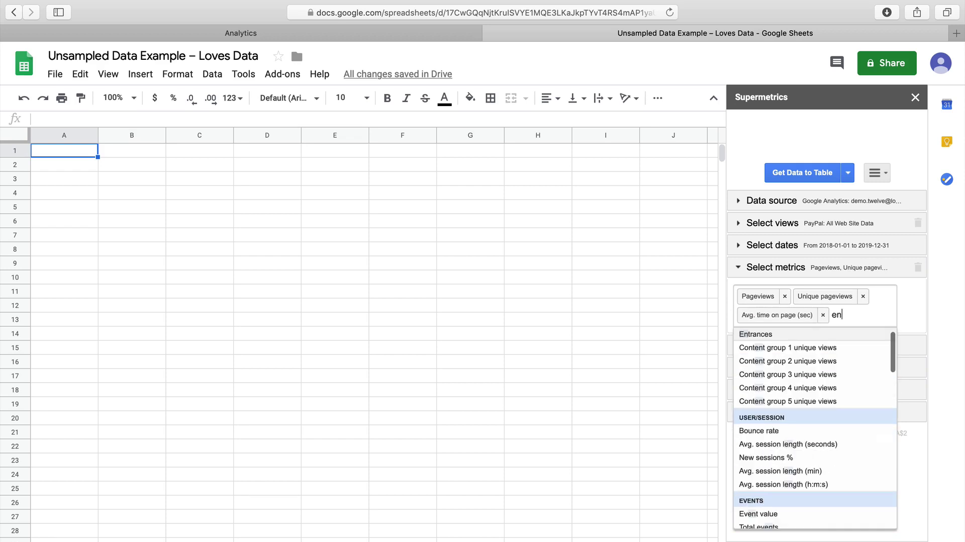
left_click(787, 336)
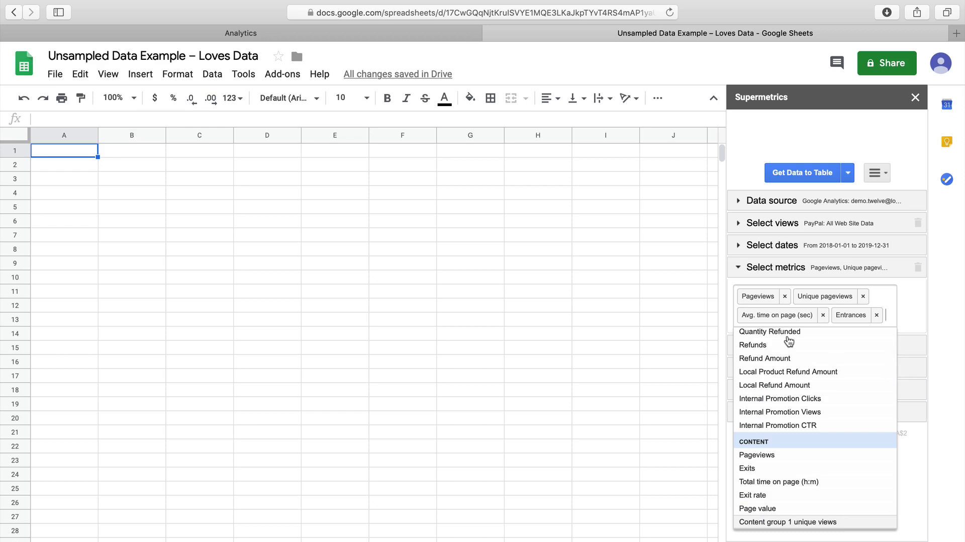
type("boun")
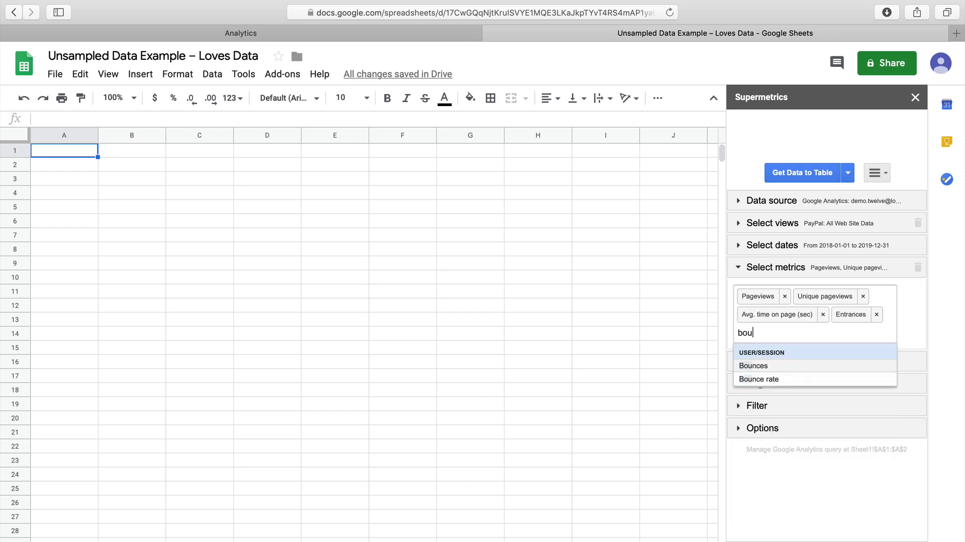
left_click(788, 353)
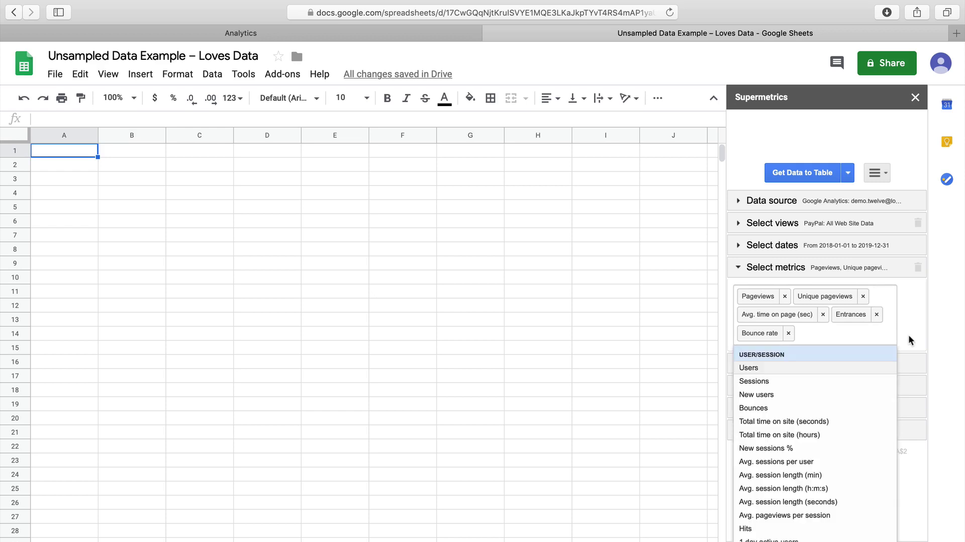
key("Escape")
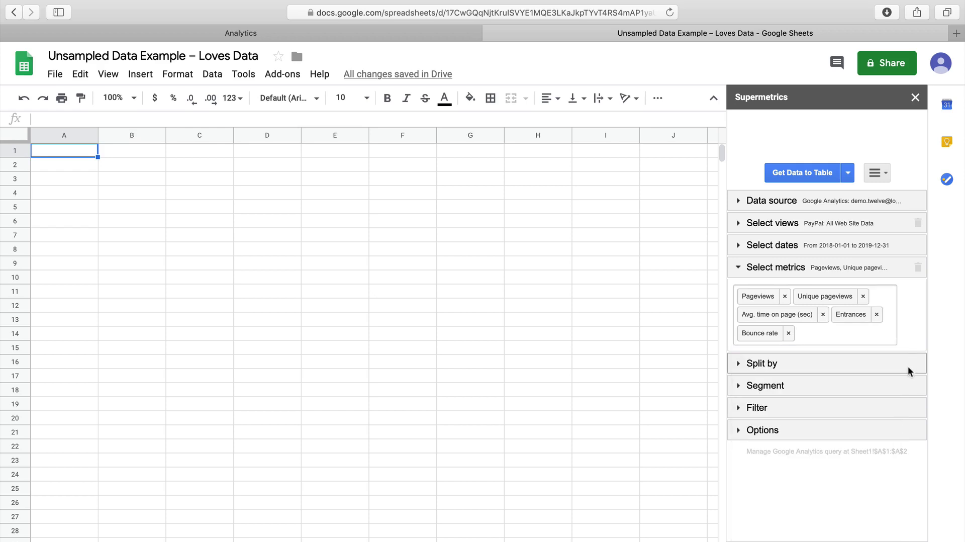
- Split the query's rows by Page path and set the number of rows to fetch to 5000
left_click(907, 366)
left_click(866, 340)
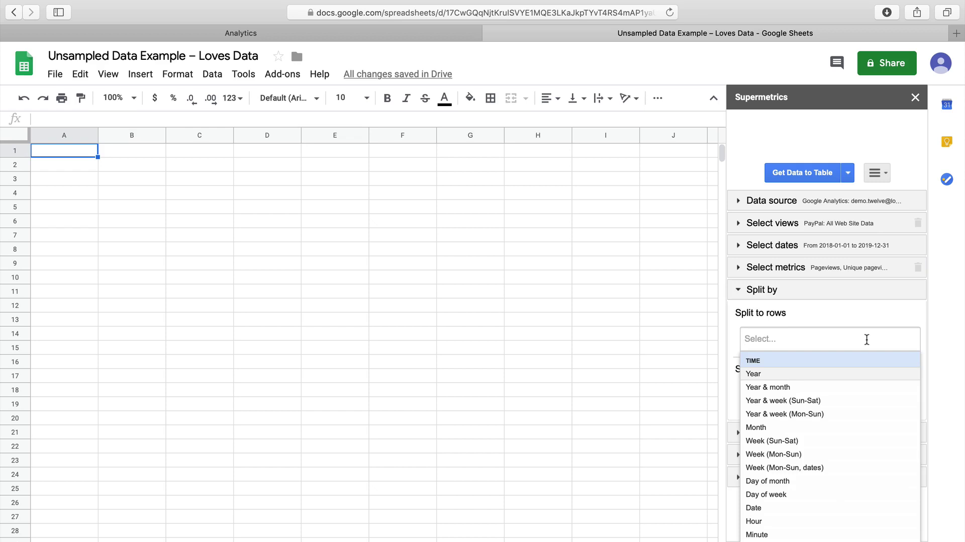
type("page")
left_click(860, 373)
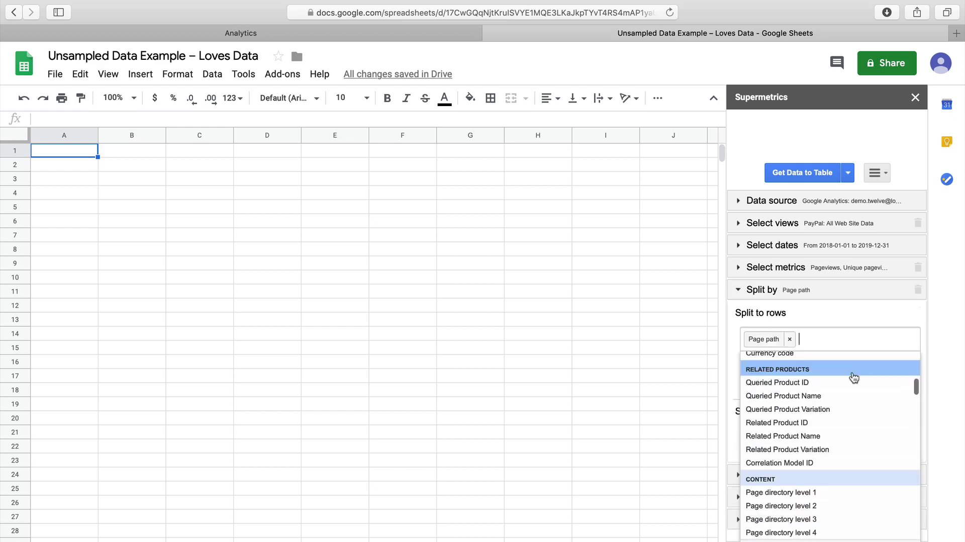
left_click(873, 311)
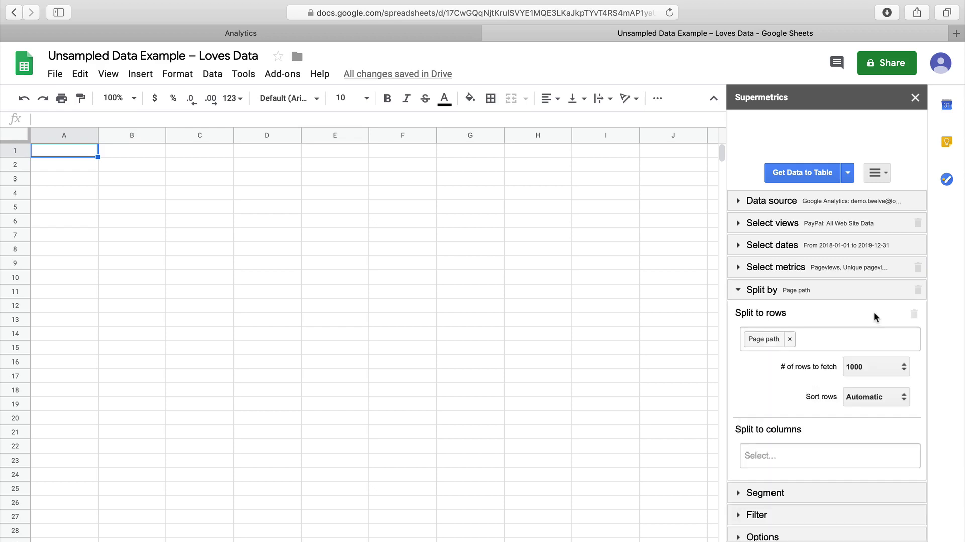
left_click(903, 367)
left_click(890, 379)
- Apply the Organic Traffic segment to the query
scroll(852, 410, "down", 1)
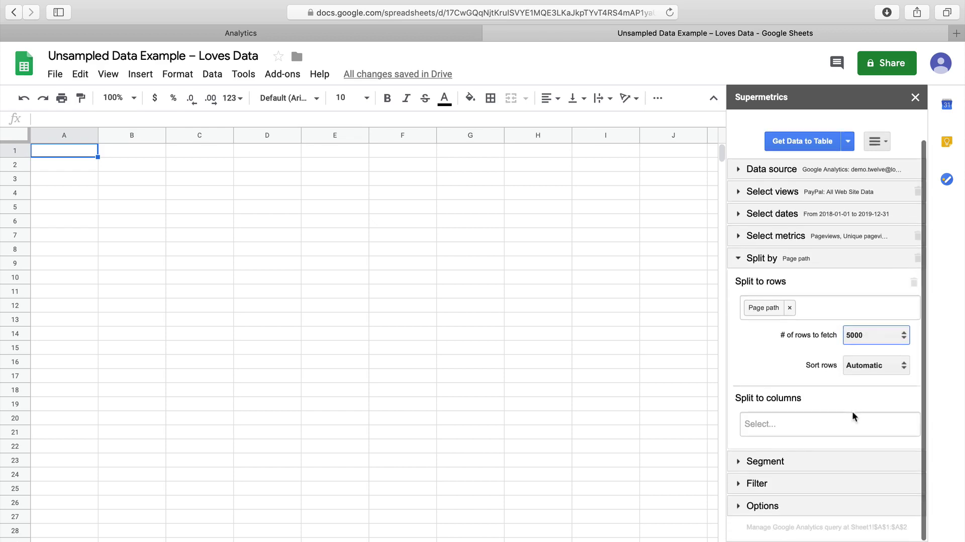
left_click(766, 462)
left_click(773, 341)
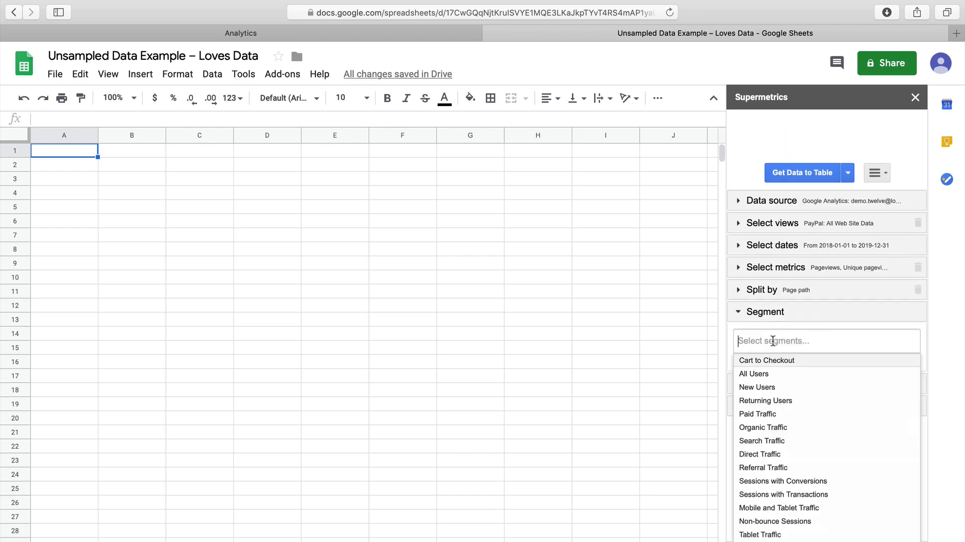
type("or")
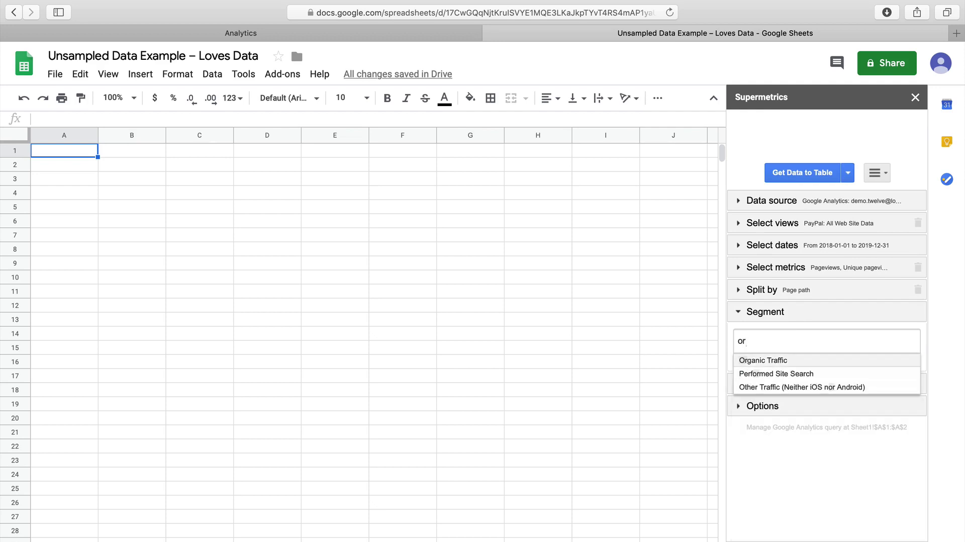
left_click(791, 361)
left_click(922, 341)
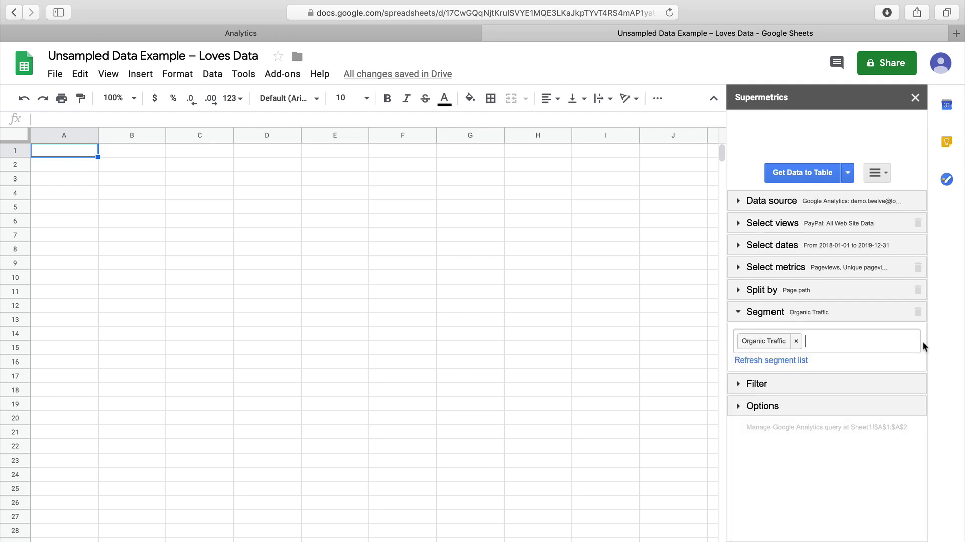
- Enable the sampling note and the option to avoid Google's data sampling, and fetch the data into the sheet
left_click(794, 405)
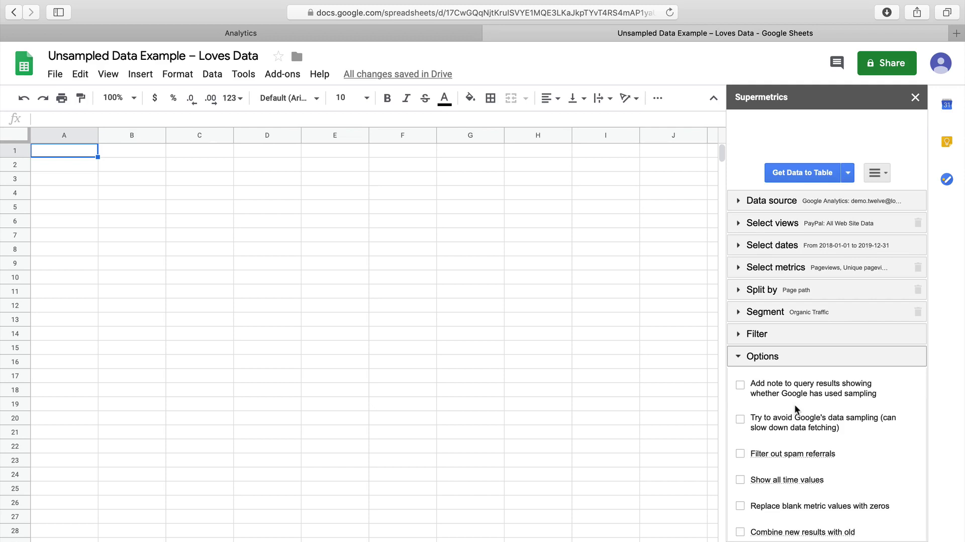
scroll(794, 404, "down", 1)
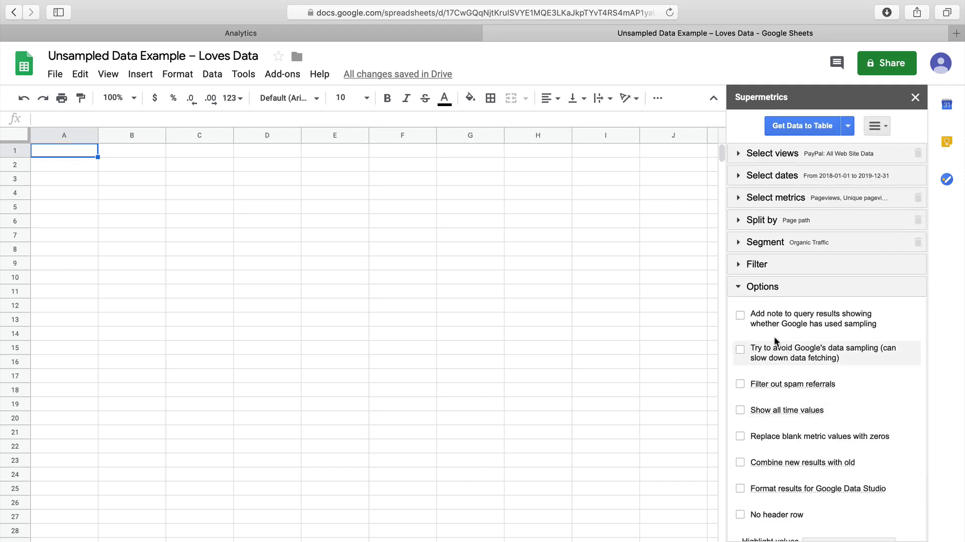
left_click(740, 315)
left_click(739, 350)
left_click(803, 128)
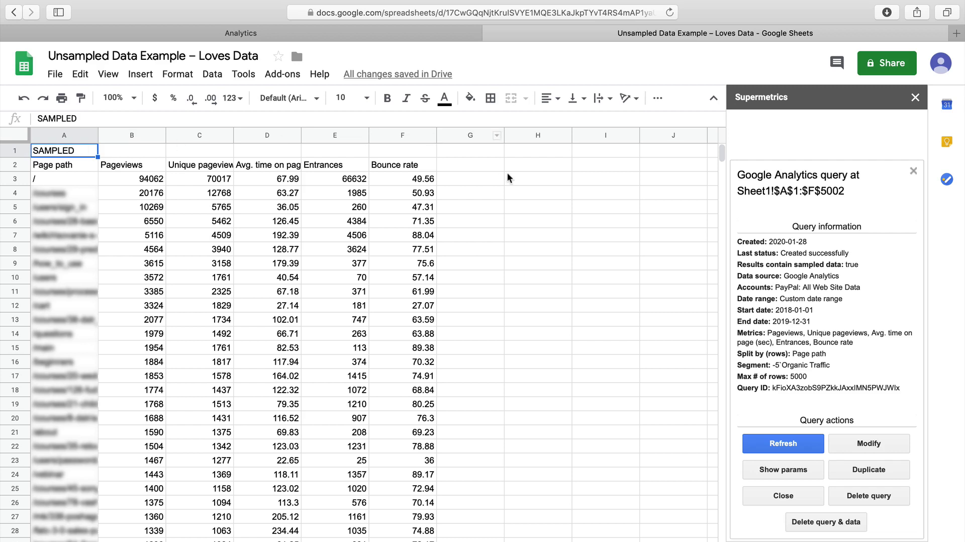
- Dismiss the query details, remove the Unique pageviews metric and fetch the data into the table again
left_click(913, 171)
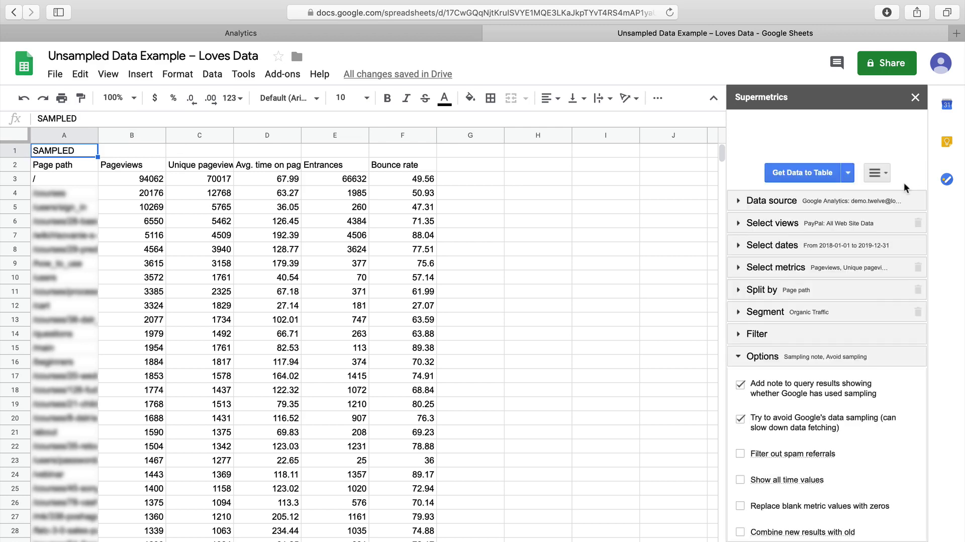
left_click(845, 267)
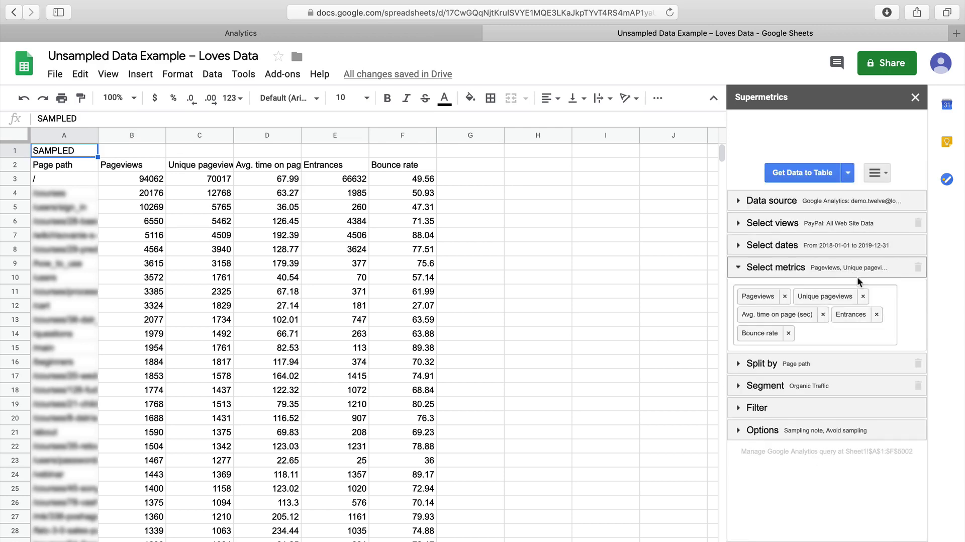
left_click(862, 296)
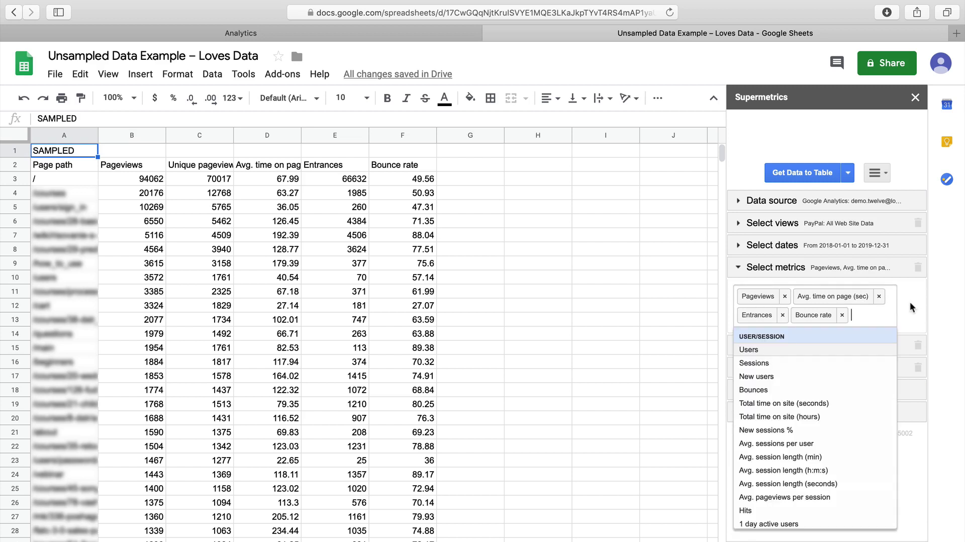
left_click(799, 176)
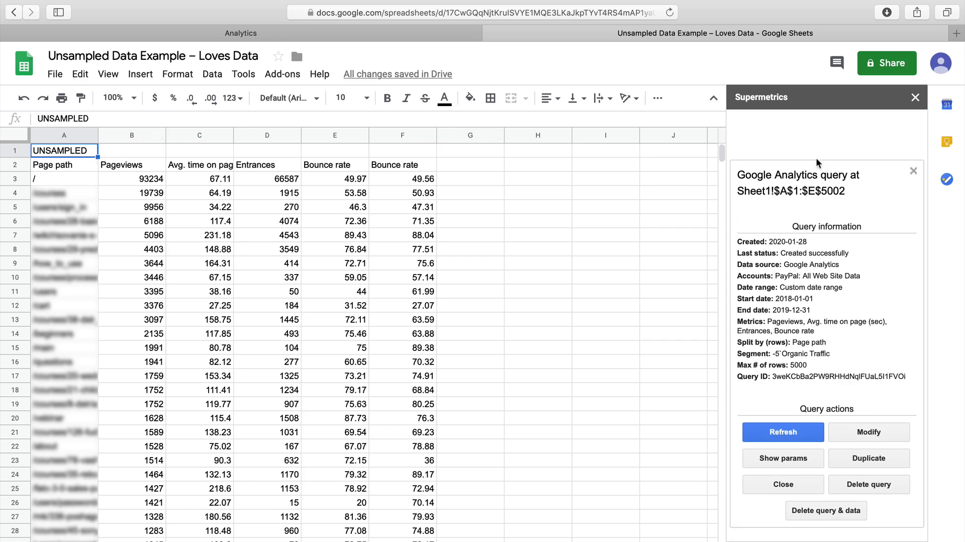
- Dismiss the query details and add the Unique pageviews metric back, placing it directly after Pageviews
left_click(910, 171)
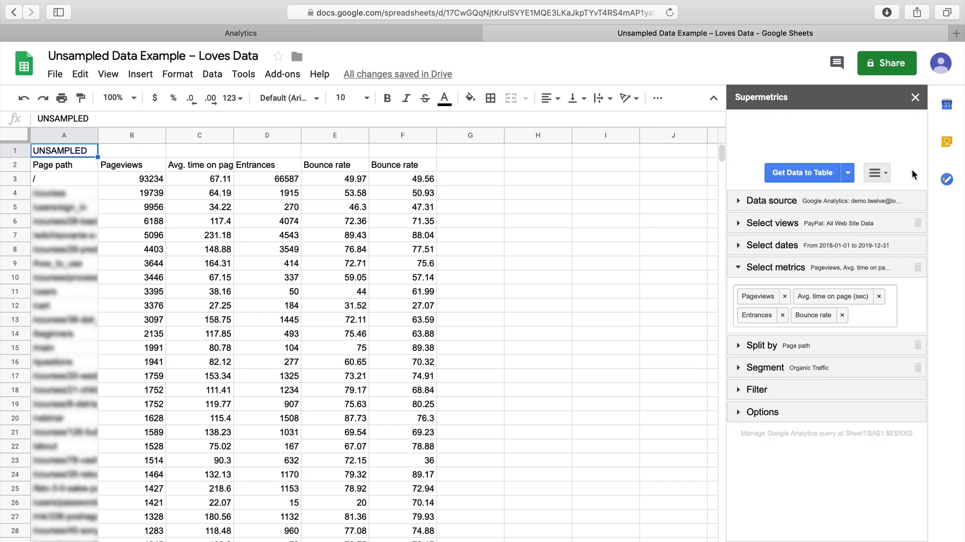
left_click(860, 315)
type("unique")
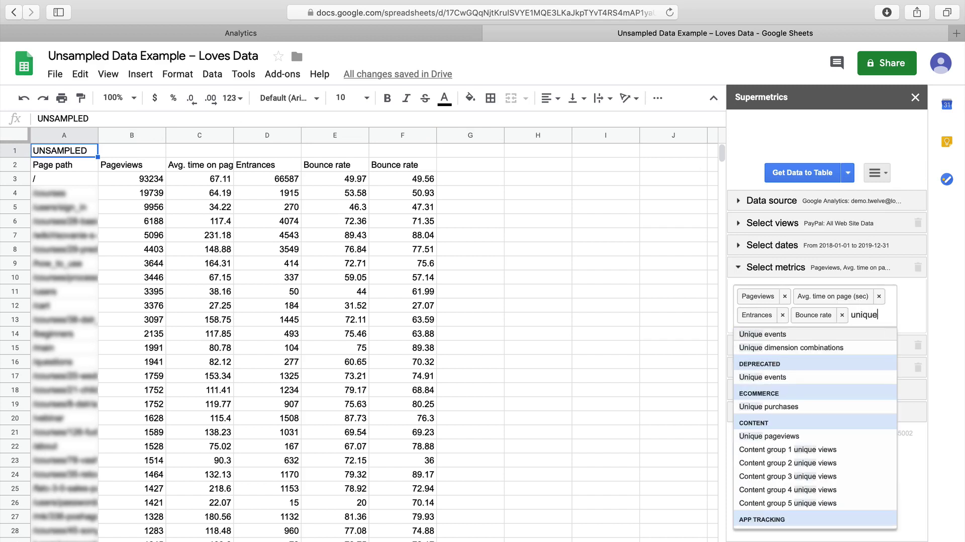
type(" page")
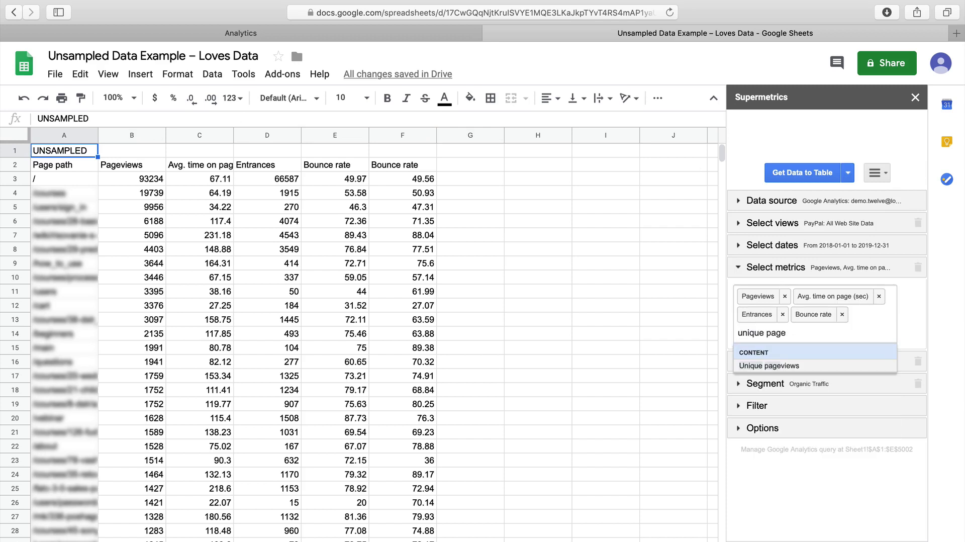
left_click(810, 366)
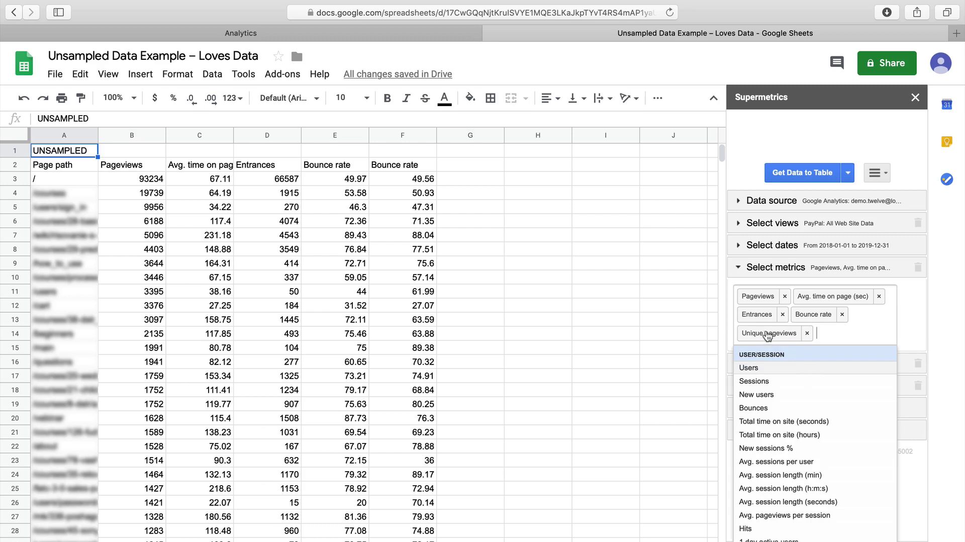
left_click_drag(767, 336, 809, 300)
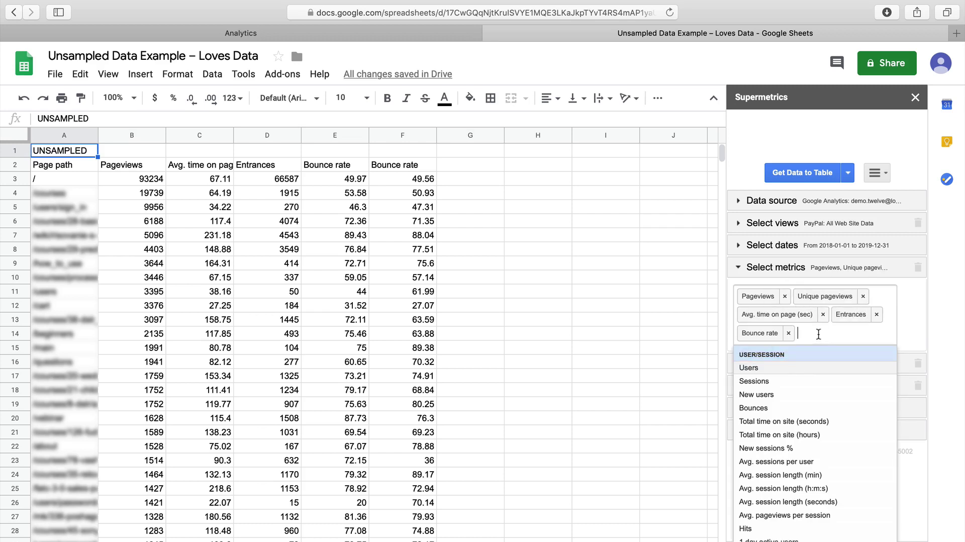
type("date")
key("BackSpace")
key("BackSpace")
key("BackSpace")
key("BackSpace")
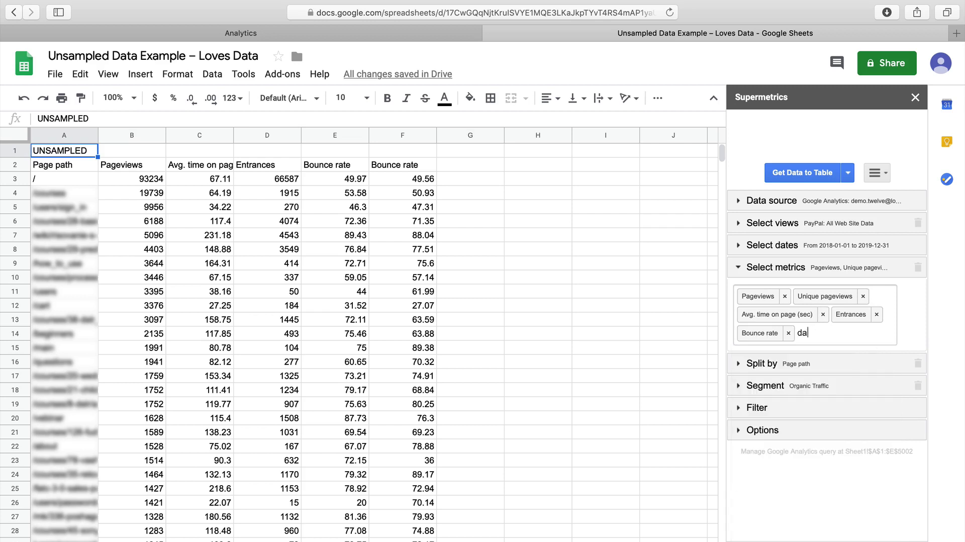
- Add Date to the dimensions split to rows and place it before Page path
left_click(893, 362)
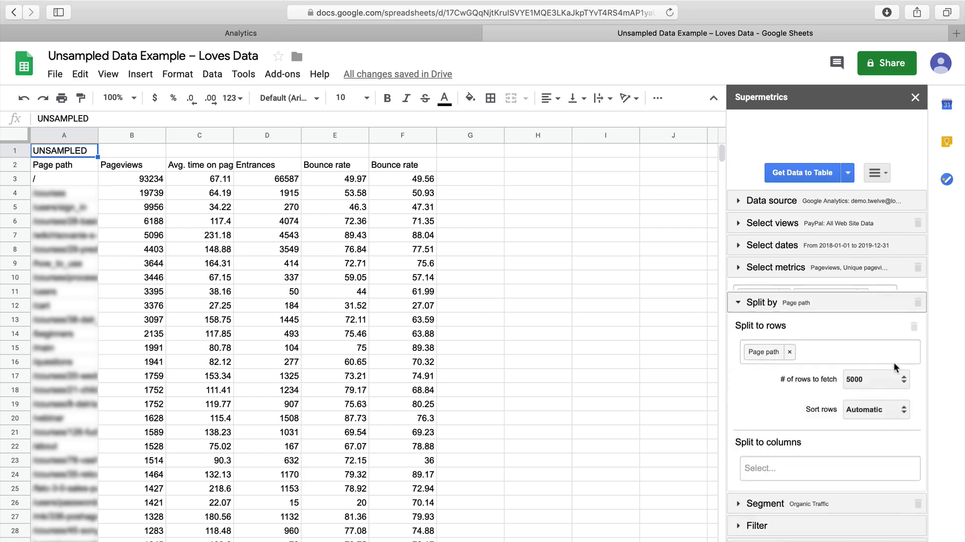
left_click(839, 340)
type("date")
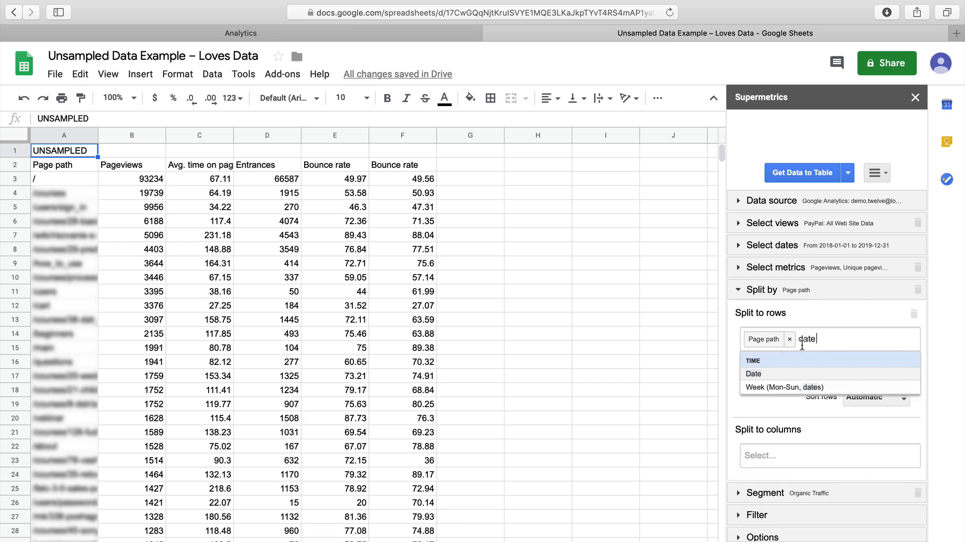
left_click(753, 373)
left_click_drag(763, 345, 830, 344)
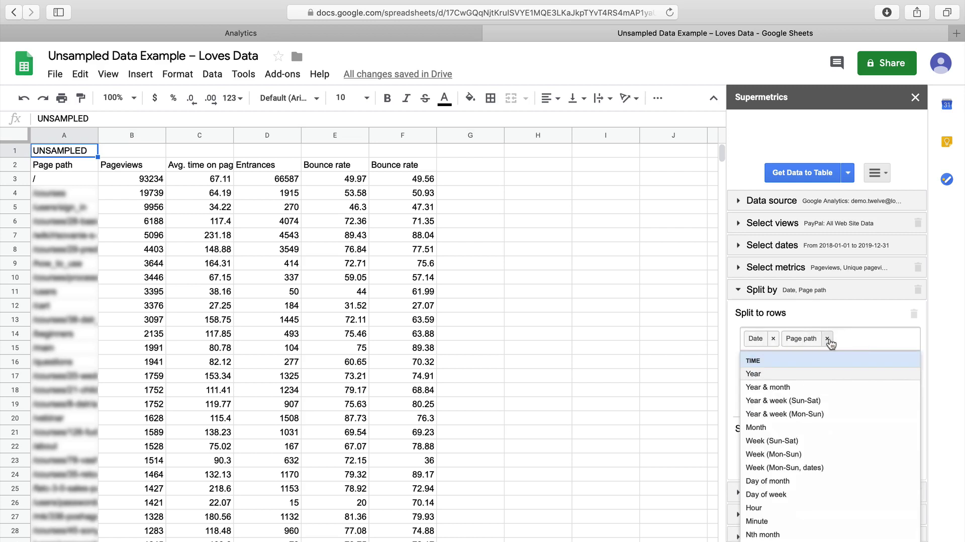
- Fetch the data split by Date and Page path into the table, then check the available limits for rows to fetch
left_click(808, 177)
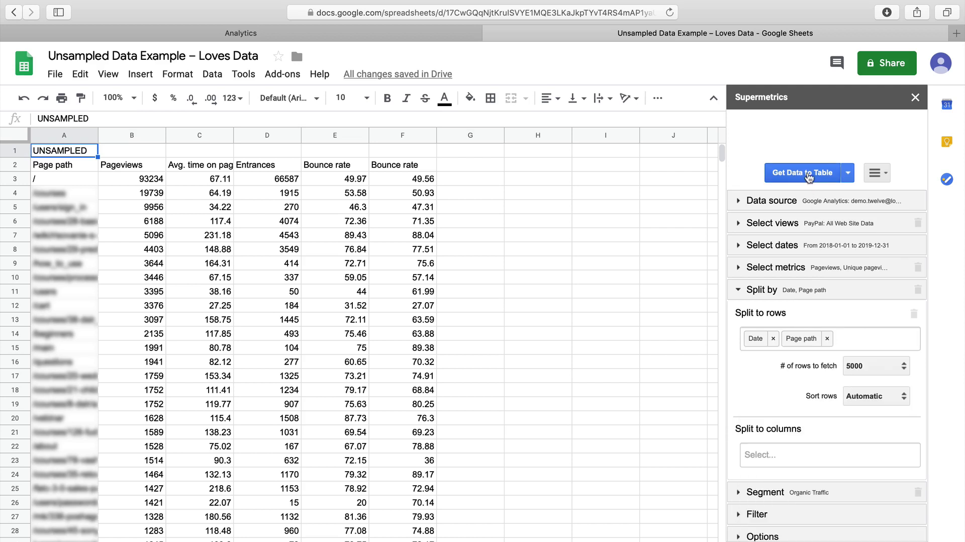
left_click(808, 177)
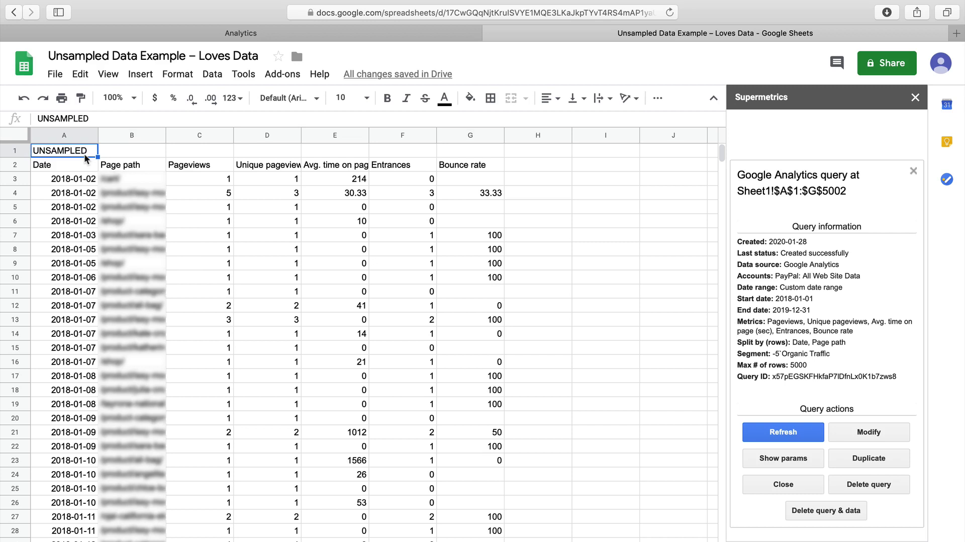
left_click(913, 171)
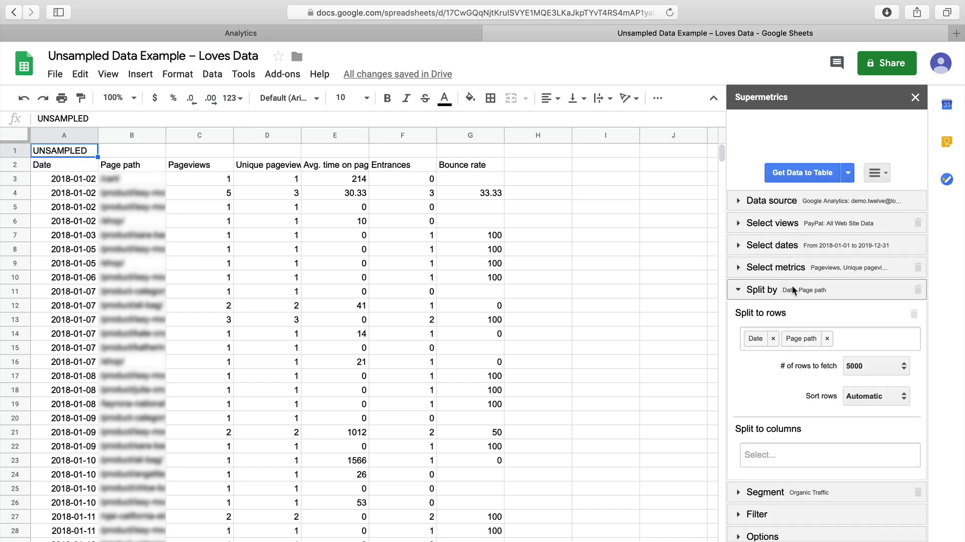
left_click(886, 365)
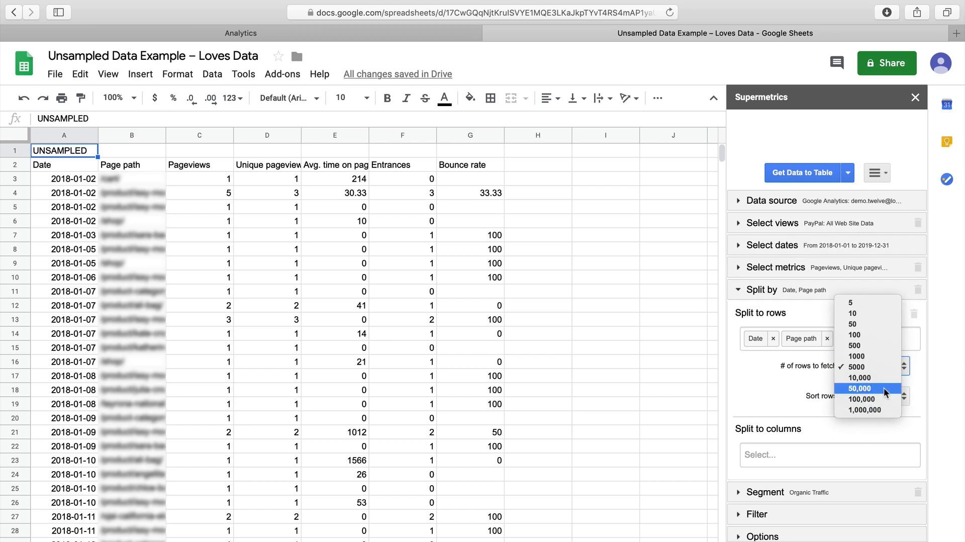
left_click(914, 358)
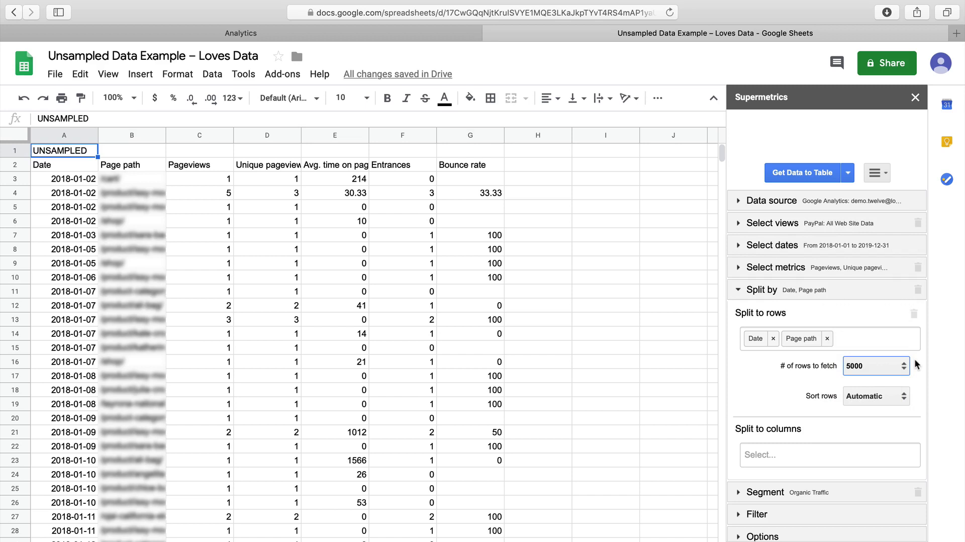
- Set the end of the query's custom date range to 2018-06-30
left_click(843, 245)
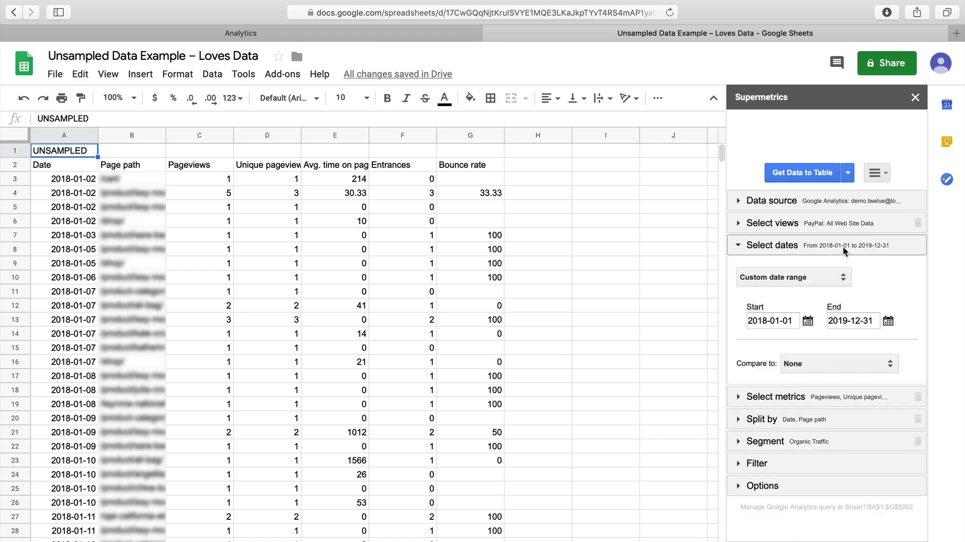
left_click(848, 321)
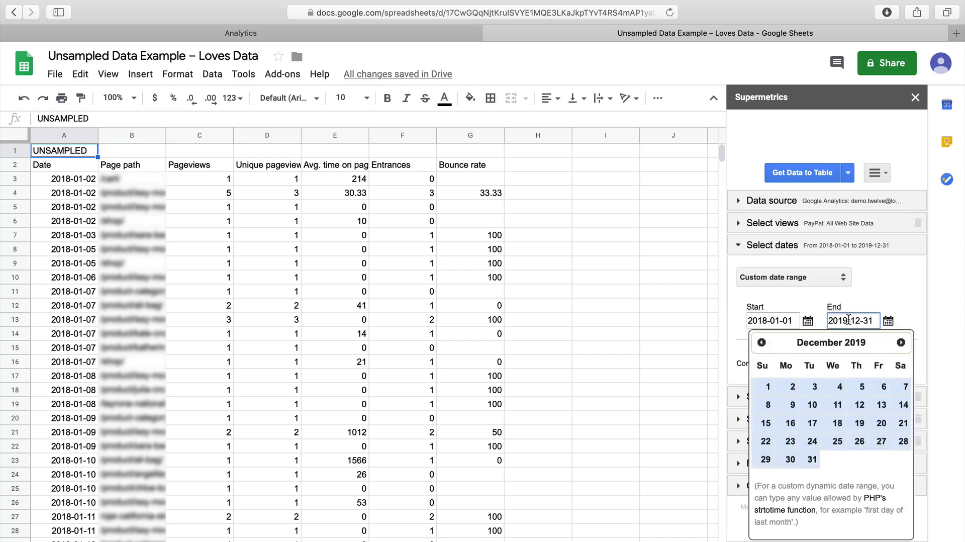
key("BackSpace")
type("8")
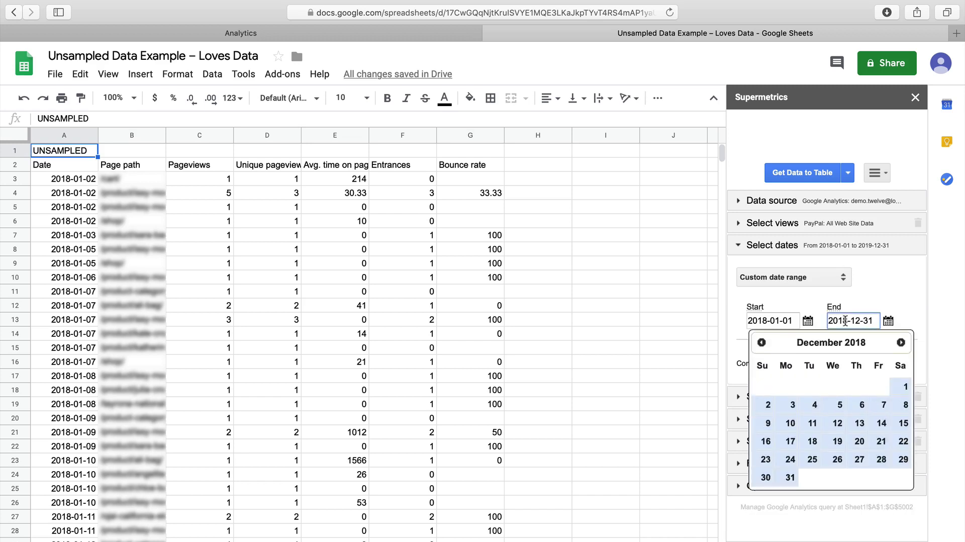
left_click(761, 343)
left_click(760, 343)
left_click(761, 342)
left_click(761, 342)
left_click(761, 342)
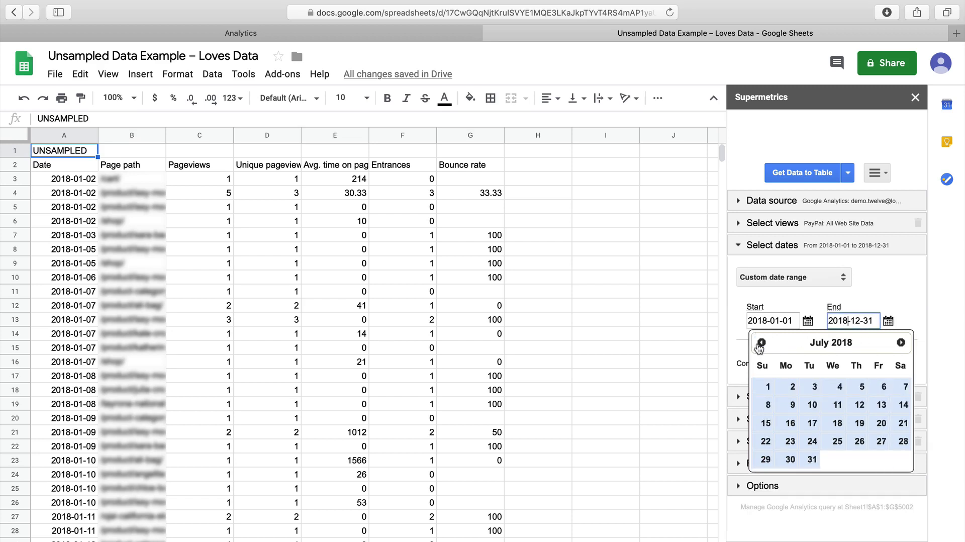
left_click(761, 343)
left_click(901, 459)
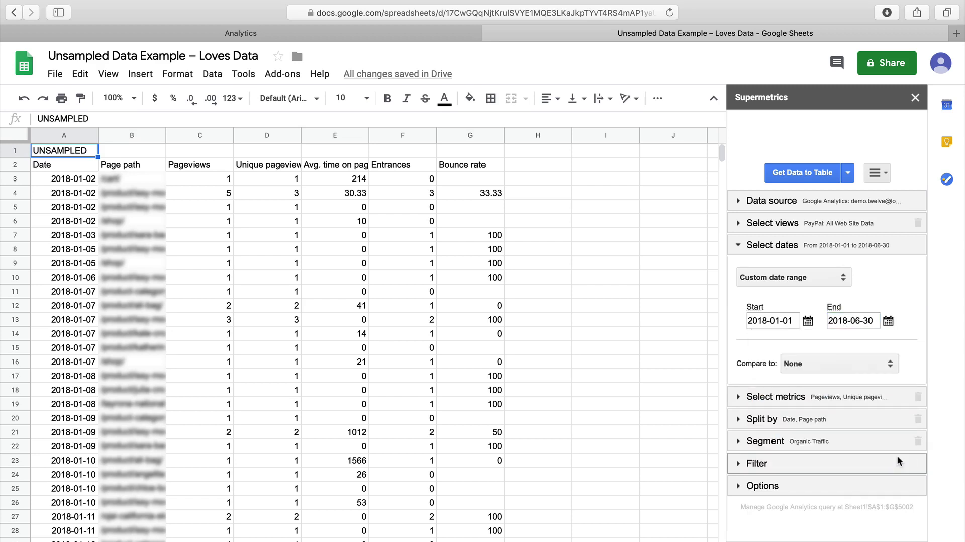
- Remove all five metrics from the query and select Users as the only metric
left_click(862, 400)
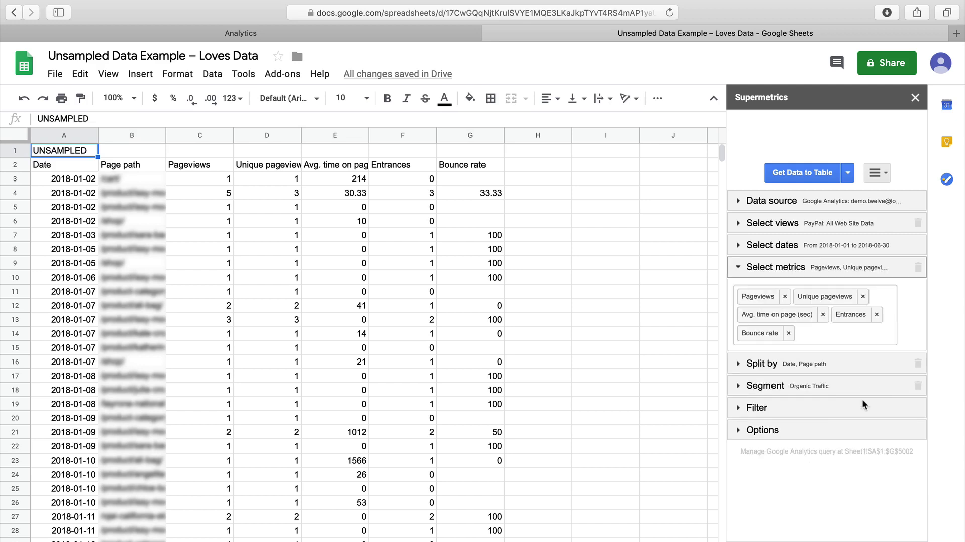
left_click(787, 332)
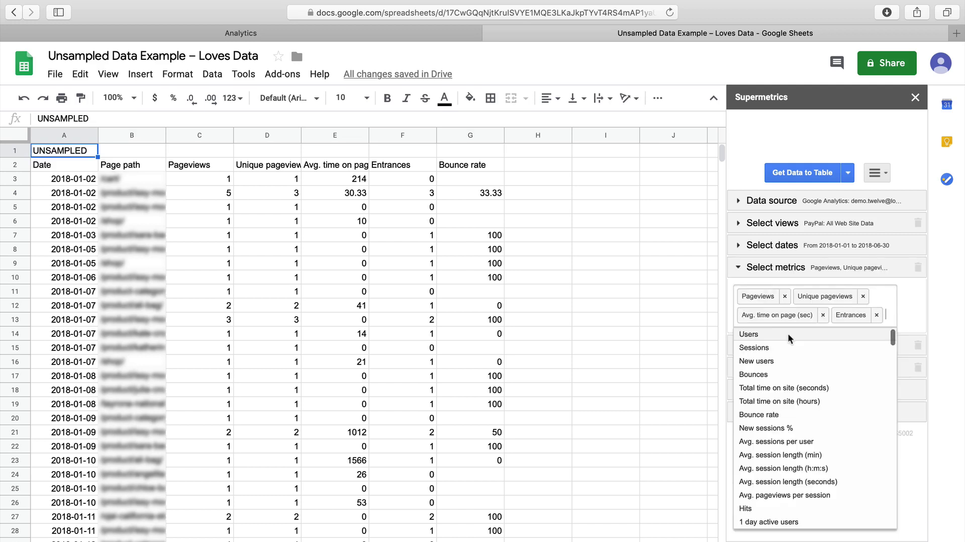
left_click(877, 314)
left_click(823, 314)
left_click(862, 296)
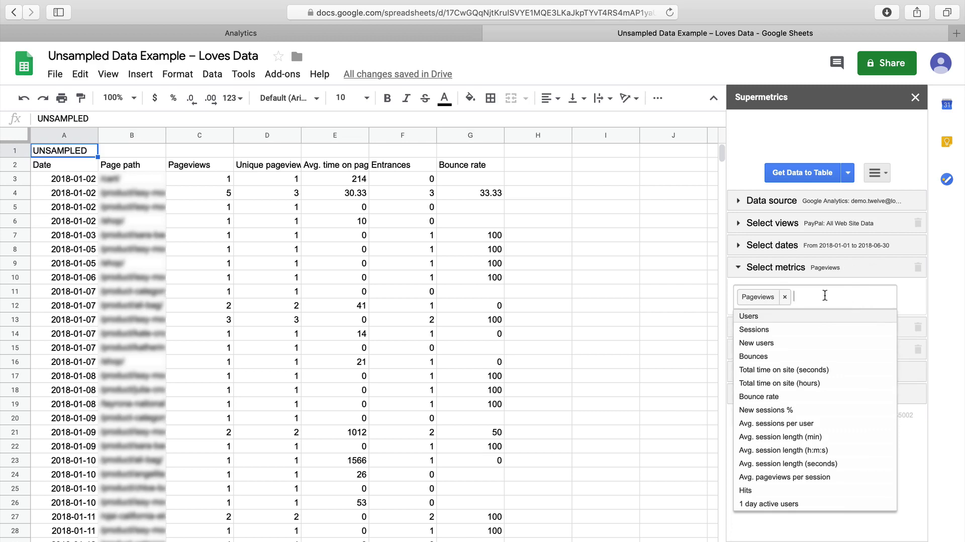
left_click(783, 300)
left_click(774, 314)
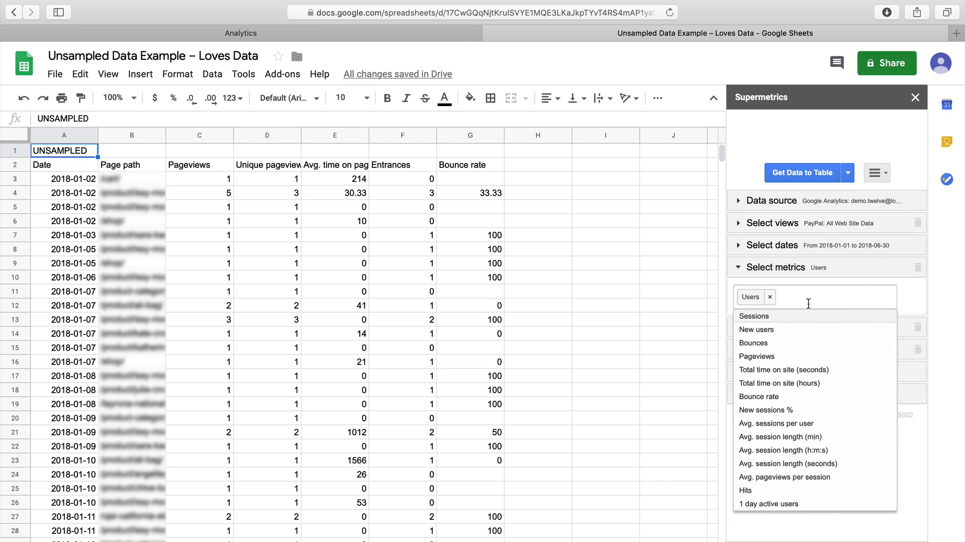
left_click(905, 293)
left_click(849, 298)
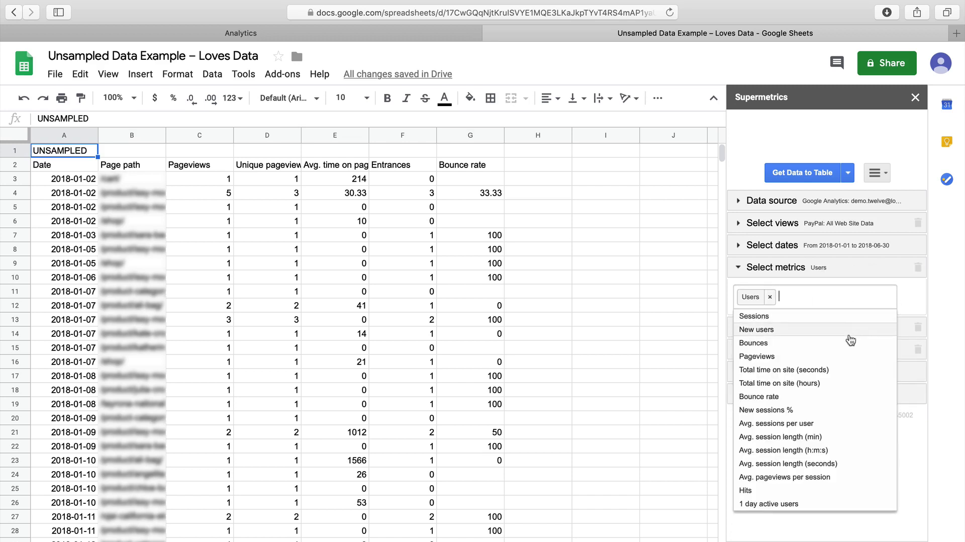
- Replace Page path with Channel group in the dimensions split to rows, keeping Date first
left_click(897, 327)
left_click(901, 328)
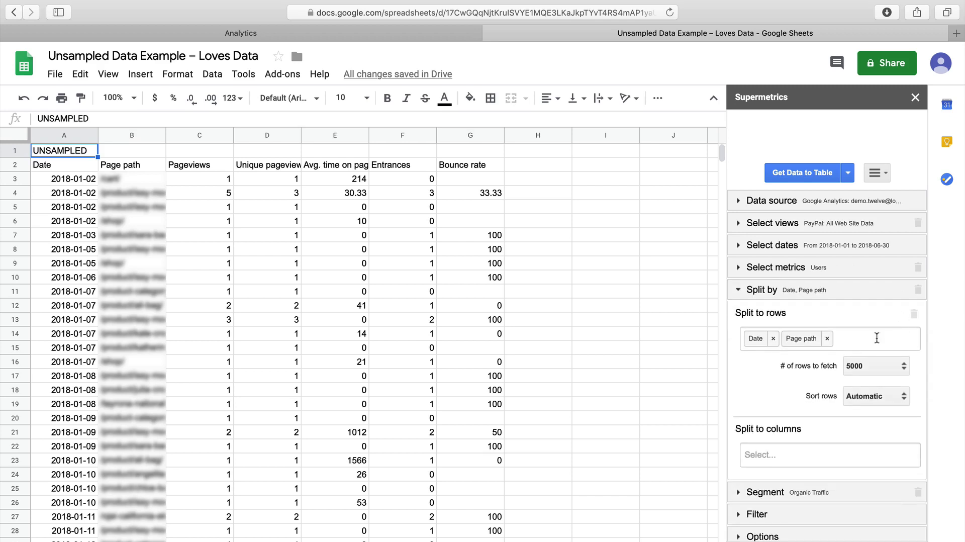
left_click(827, 338)
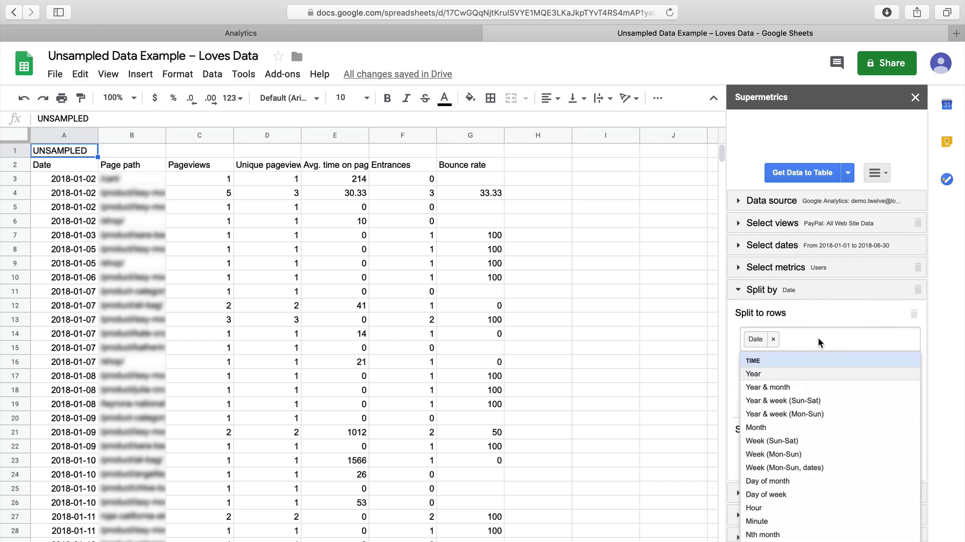
type("chann")
left_click(804, 373)
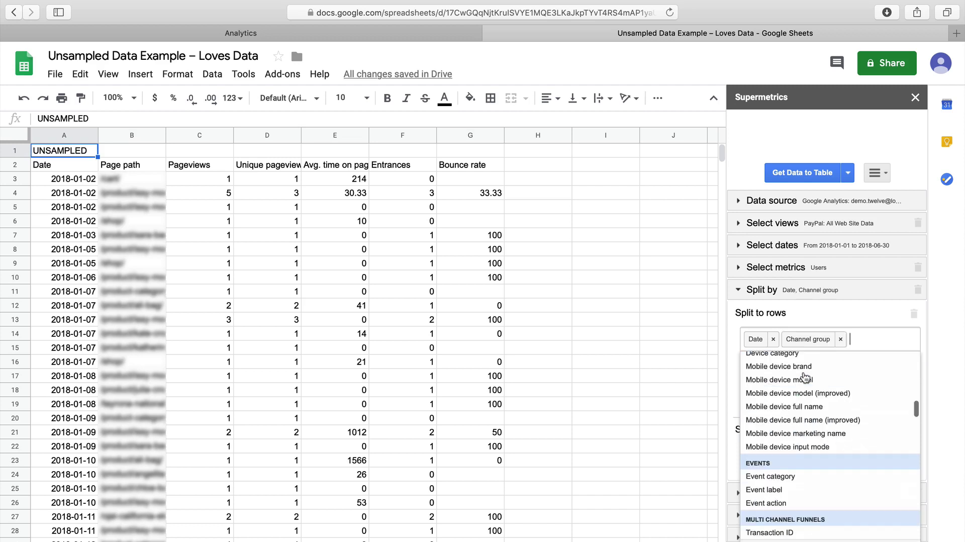
left_click(840, 312)
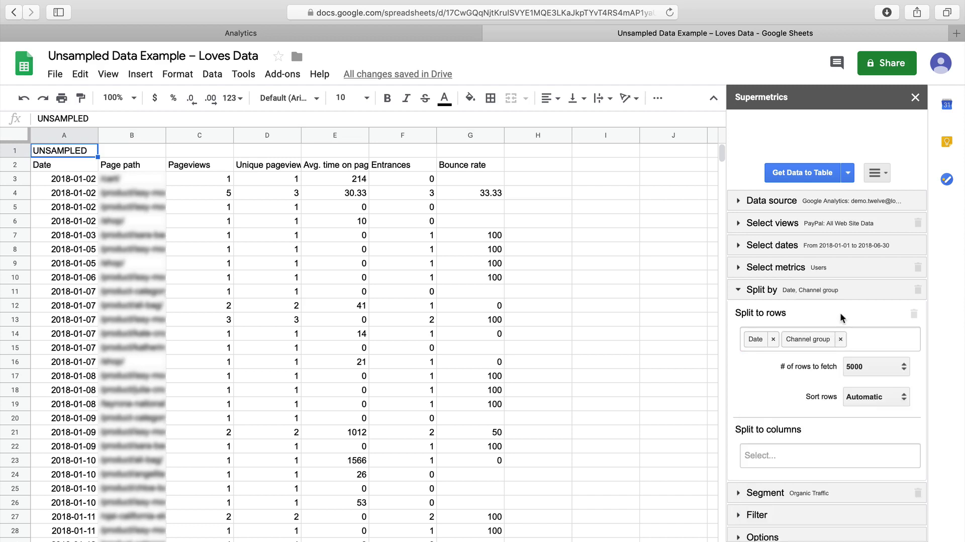
- Replace the Organic Traffic segment with Cart to Checkout
left_click(824, 492)
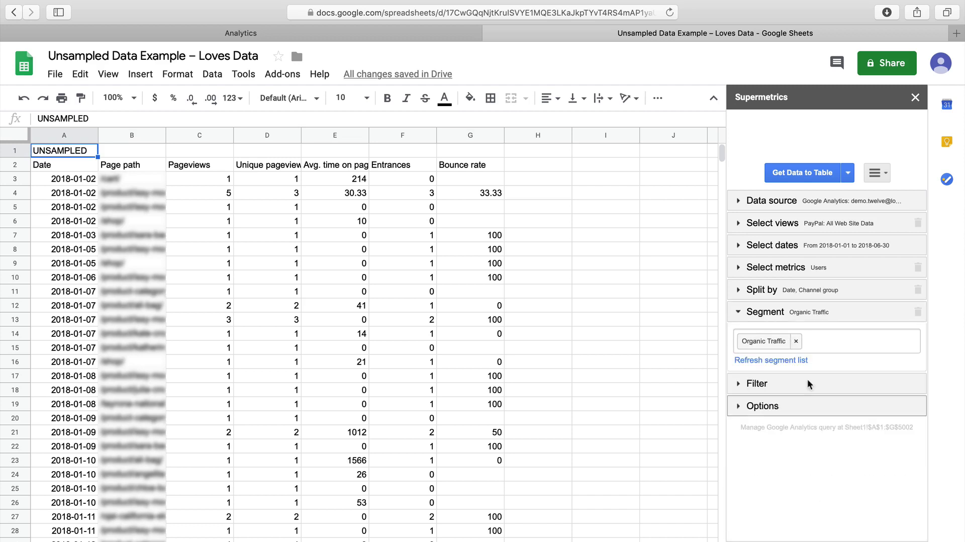
left_click(796, 342)
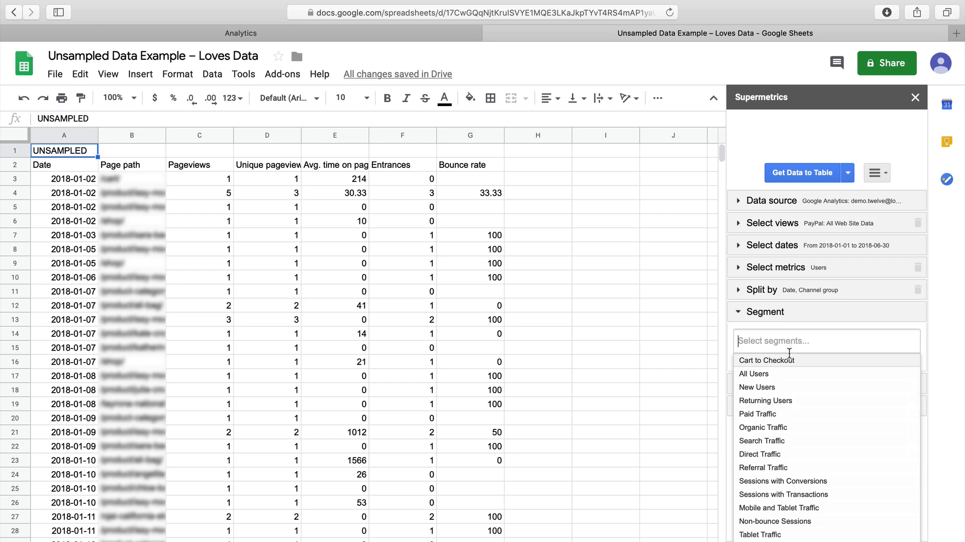
left_click(788, 359)
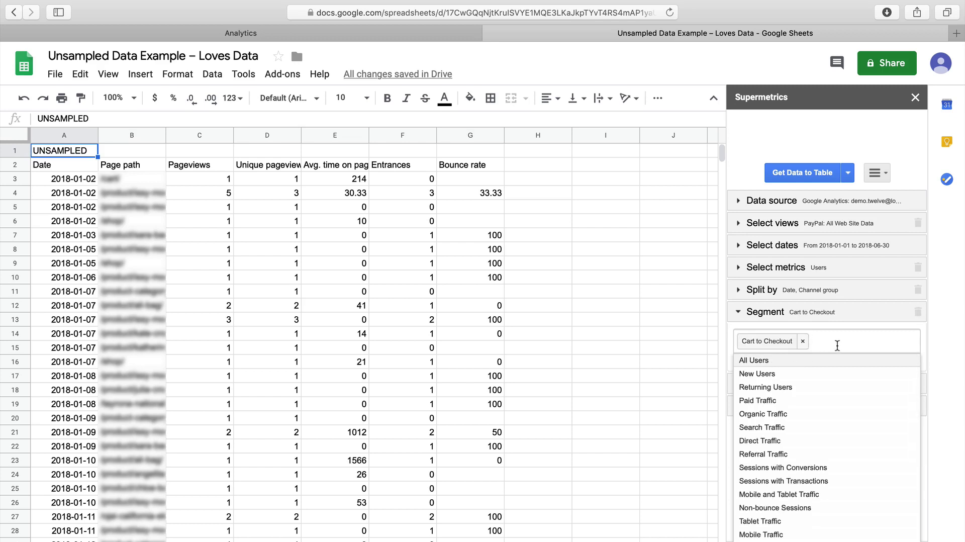
left_click(924, 442)
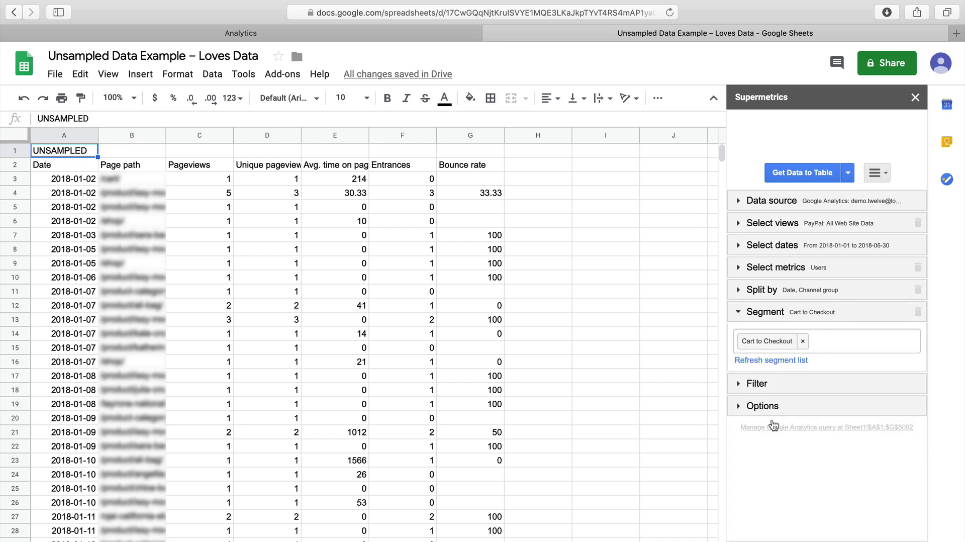
- Enable the option to combine new results with old and fetch the data into the table
left_click(740, 405)
left_click(811, 417)
scroll(829, 422, "down", 3)
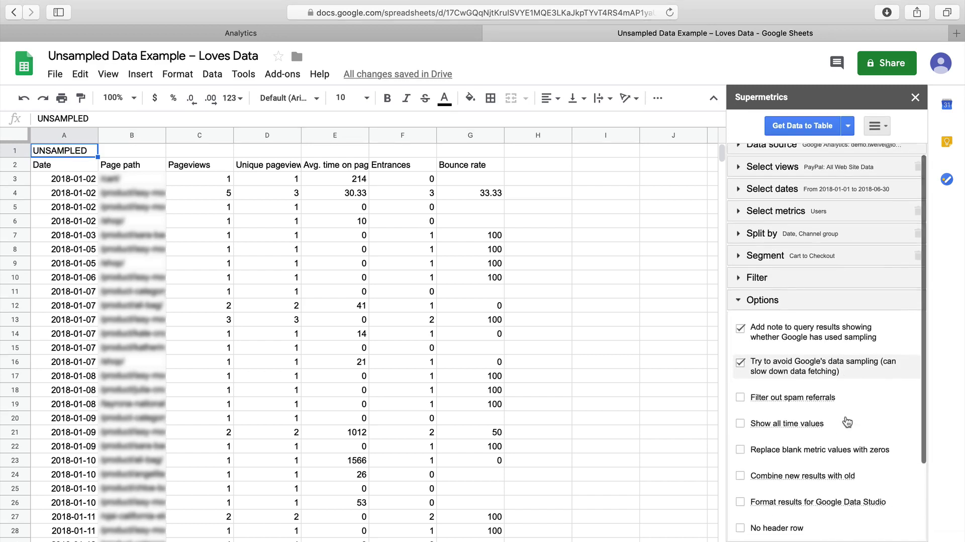
left_click(740, 444)
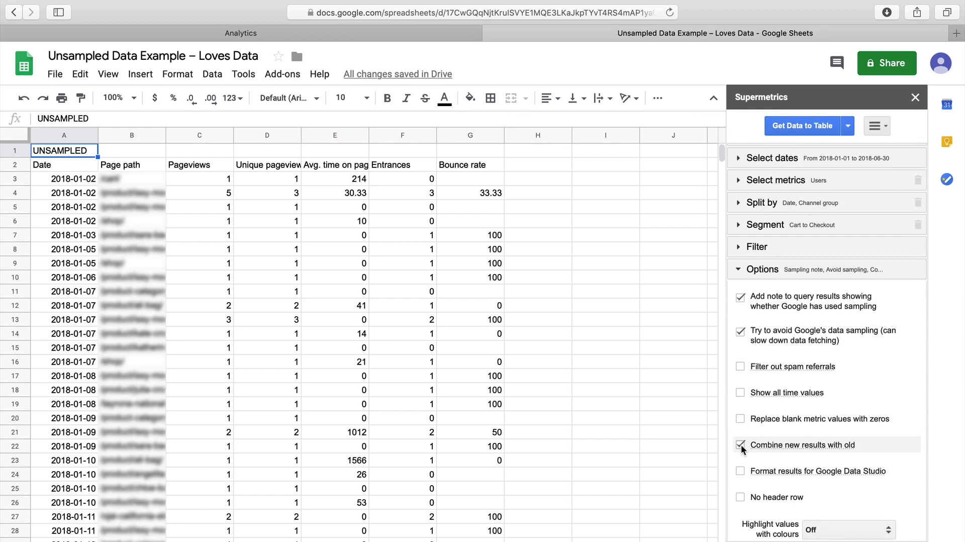
left_click(793, 125)
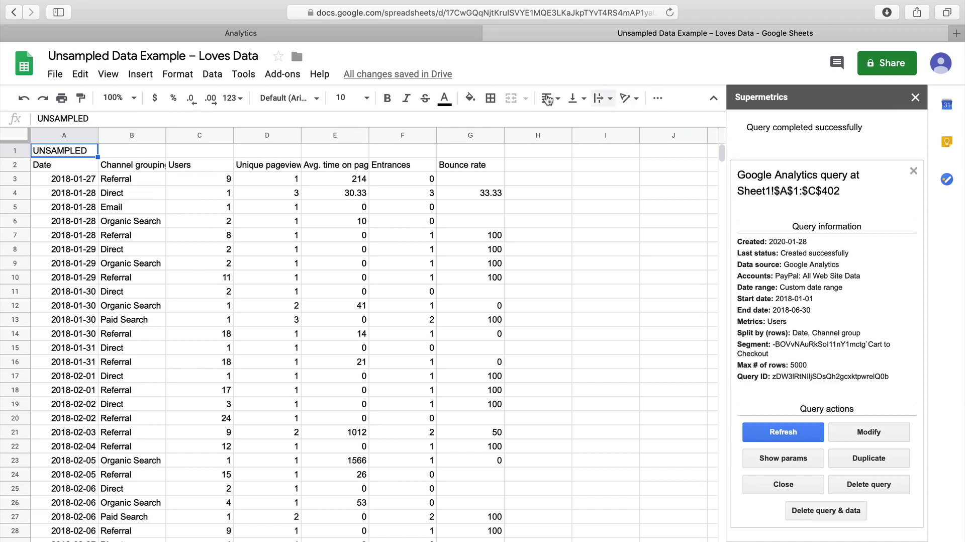
- Clear the leftover values from columns D to G and look through the fetched channel rows
left_click_drag(285, 134, 469, 138)
key("Delete")
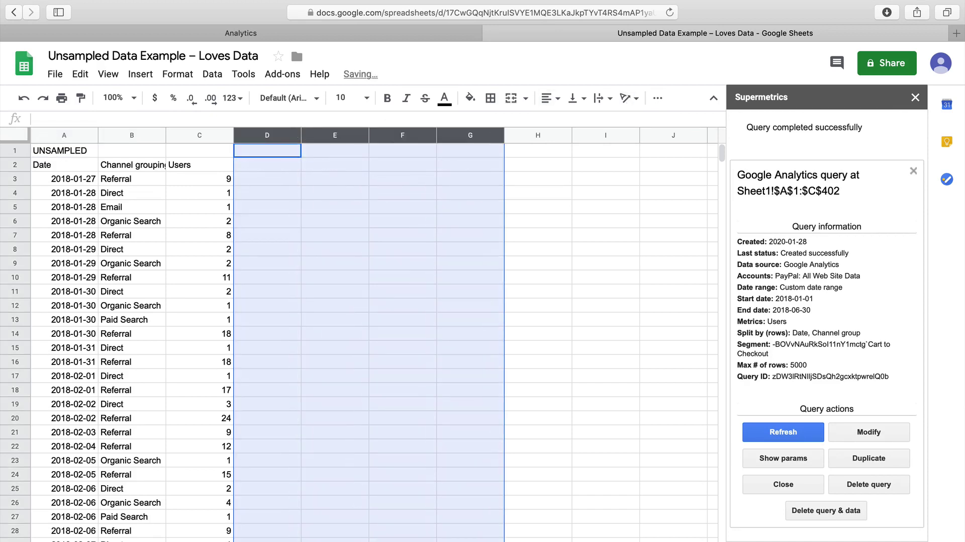
left_click(66, 149)
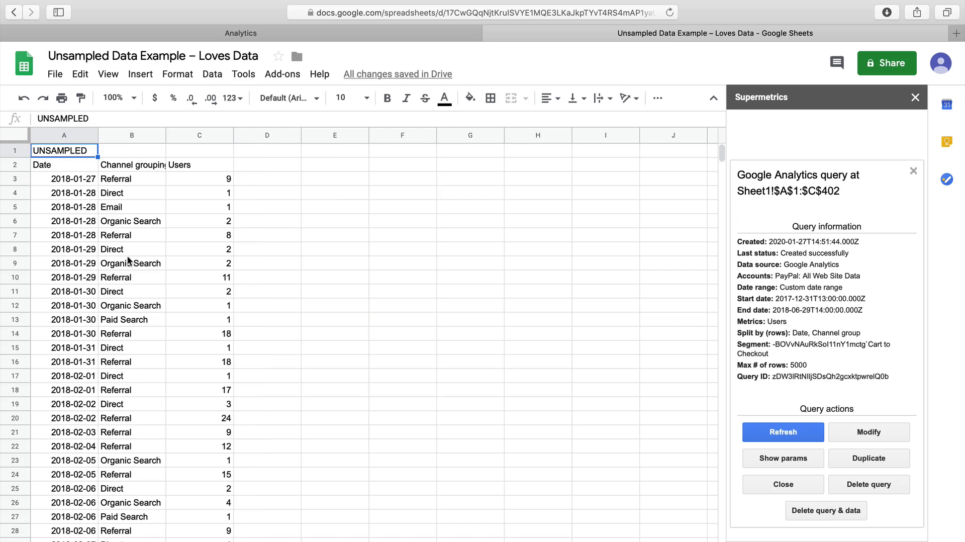
scroll(128, 260, "down", 15)
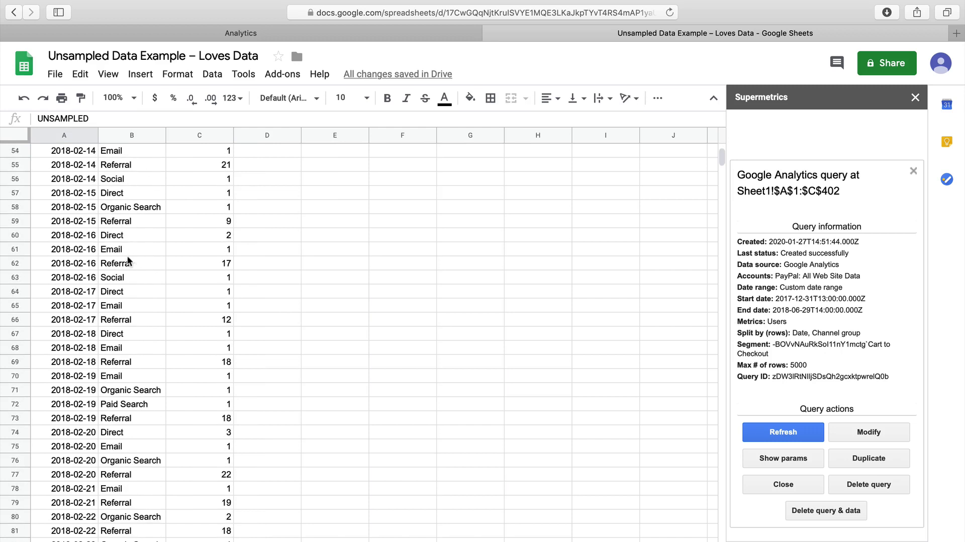
- Dismiss the query details and set the custom date range from 2018-06-30 to 2018-12-31
left_click(913, 170)
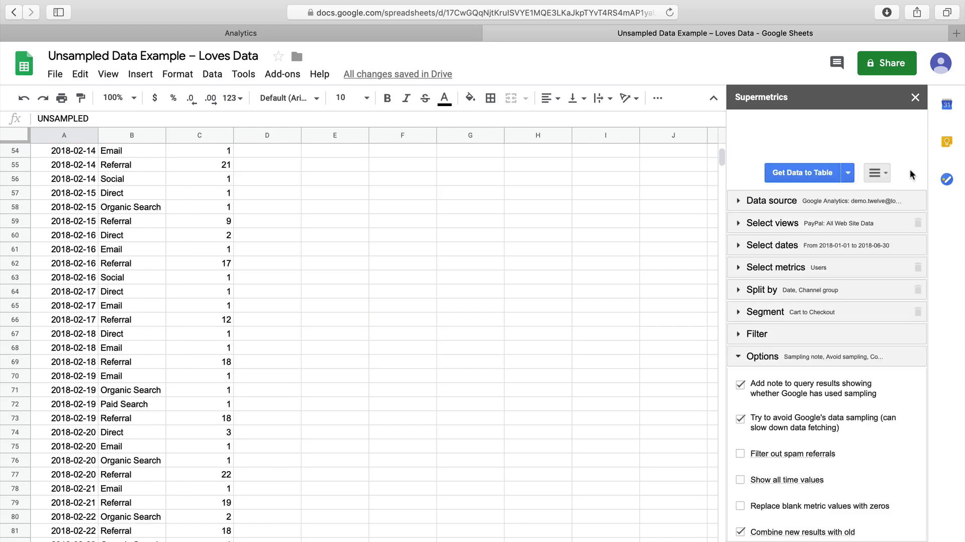
left_click(855, 246)
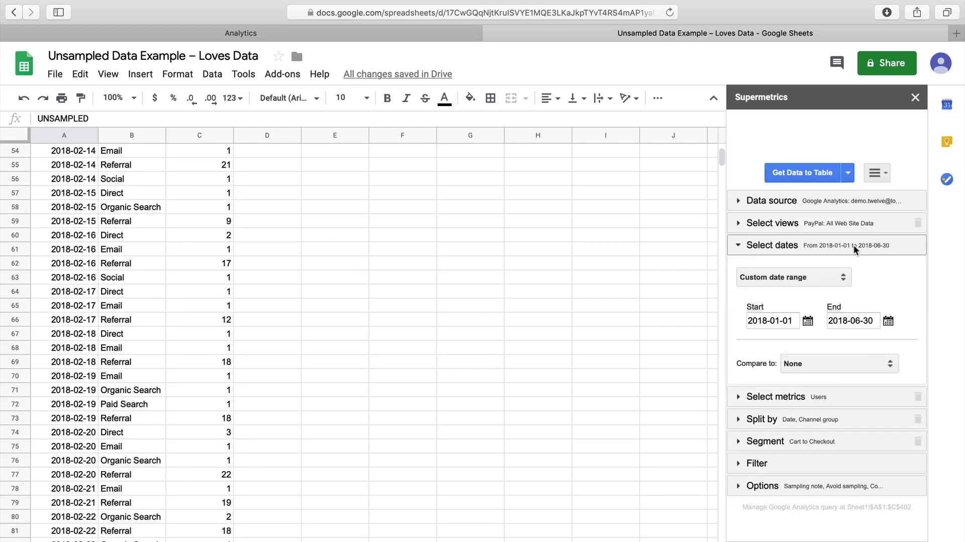
double_click(773, 320)
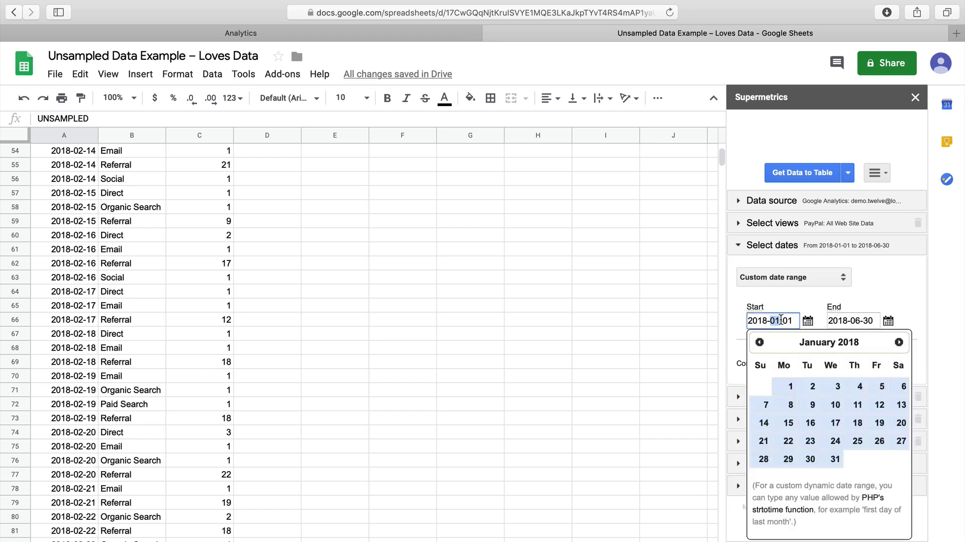
type("06")
left_click_drag(785, 320, 793, 320)
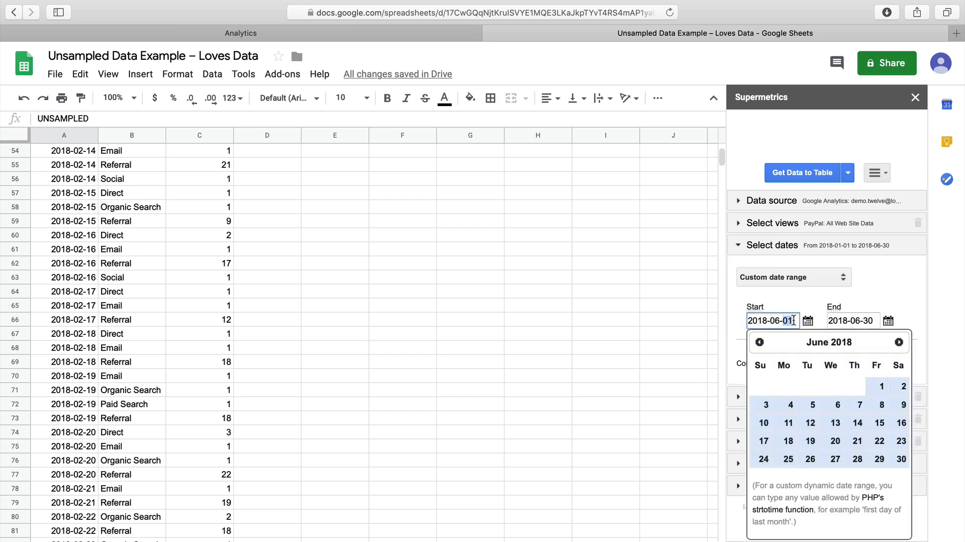
type("30")
double_click(855, 320)
type("12")
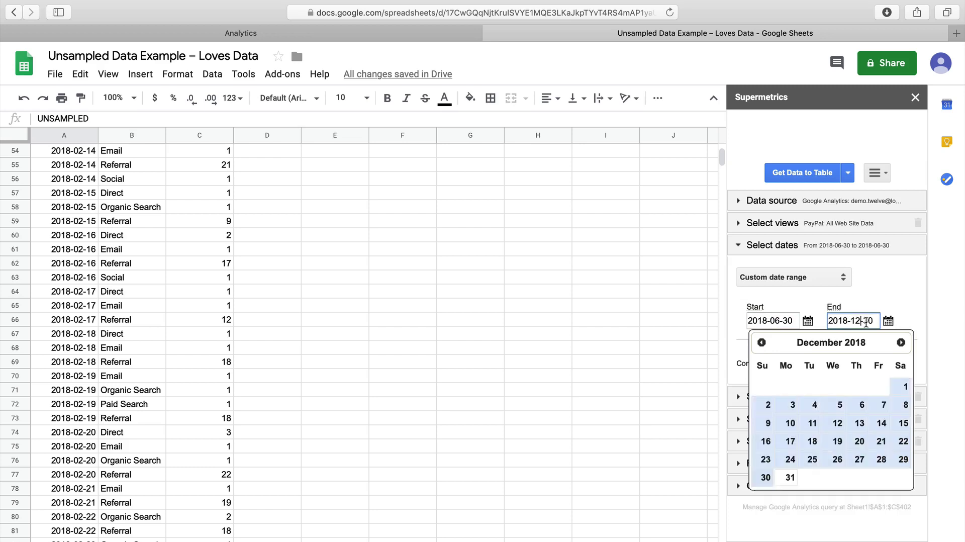
left_click(790, 477)
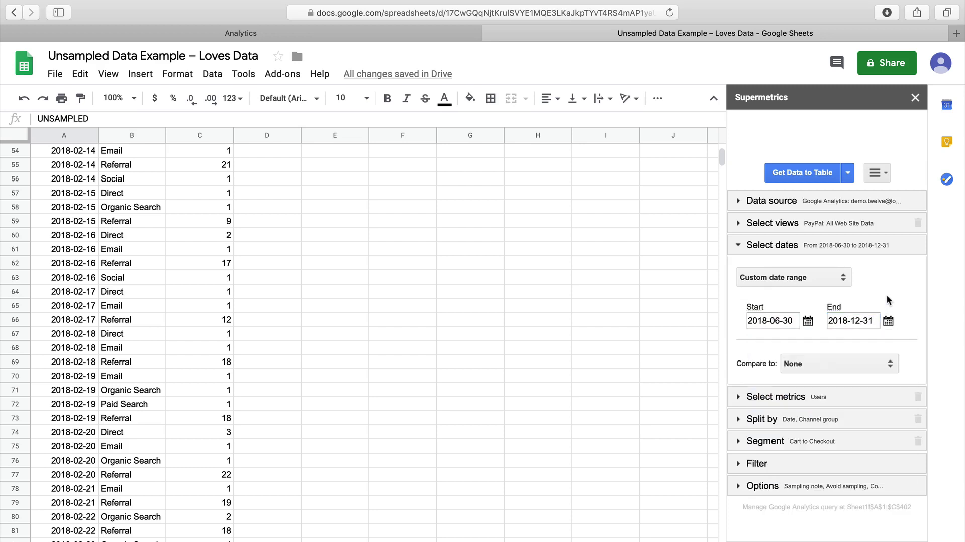
- Fetch the data for the second half of 2018 into the table and look through the rows
left_click(816, 173)
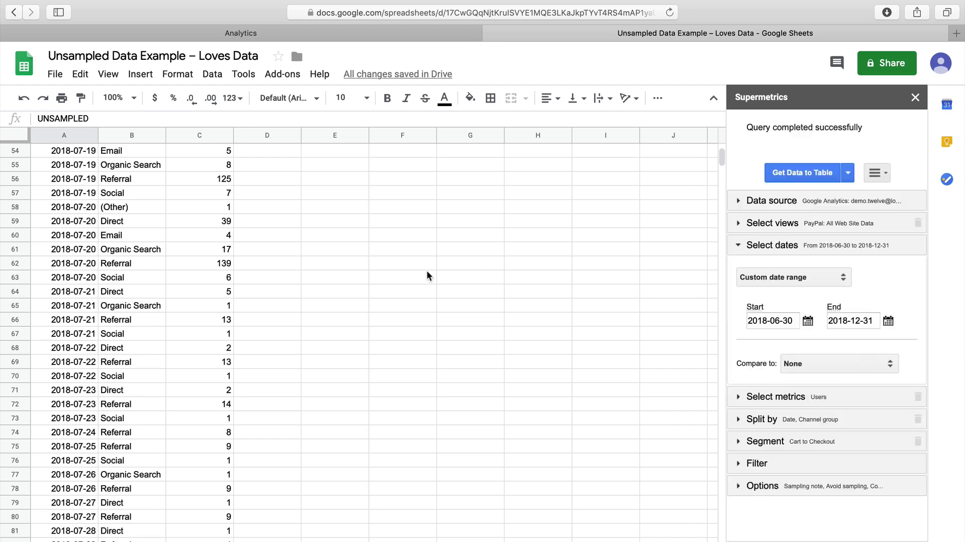
scroll(160, 313, "down", 15)
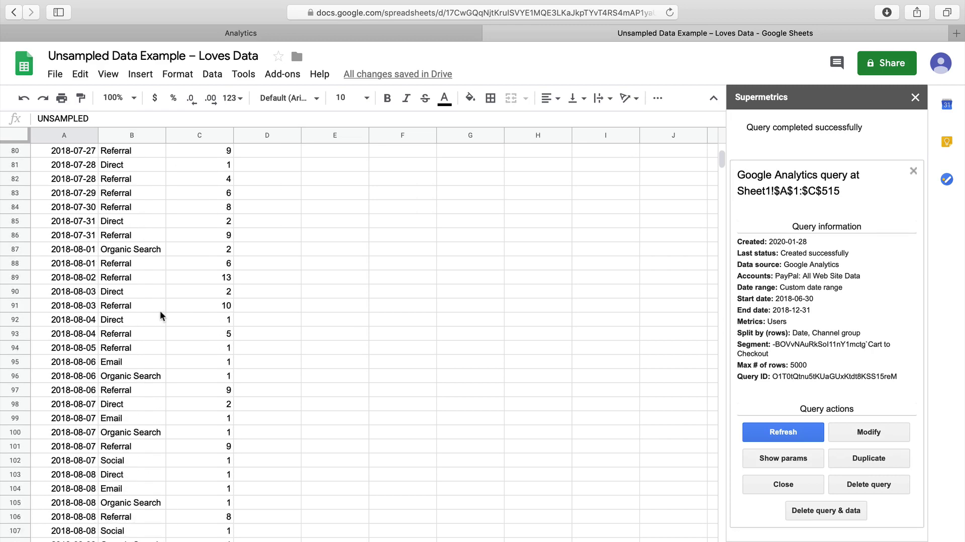
scroll(159, 315, "down", 7)
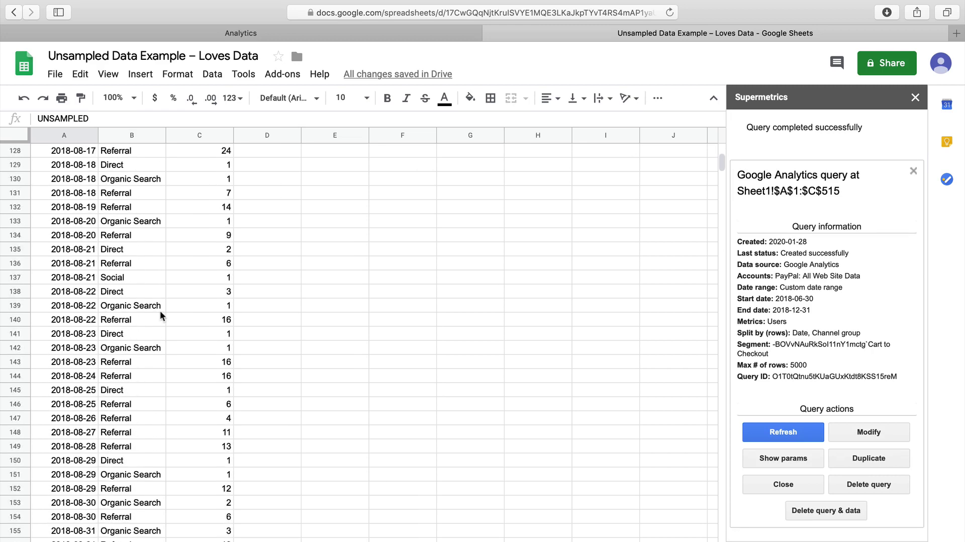